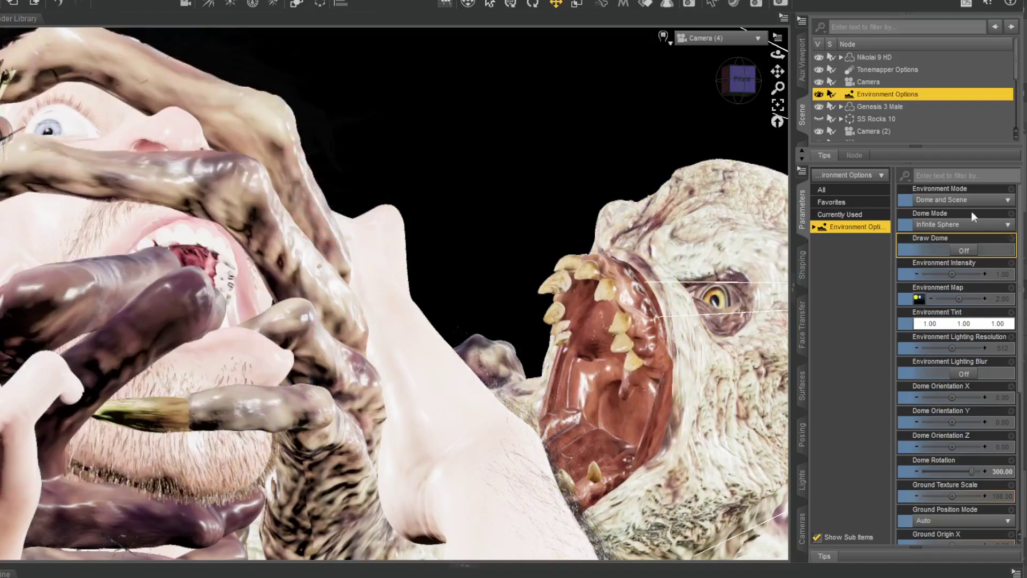
Step: Set the Environment Mode in the Environment Options to Scene Only
click(950, 200)
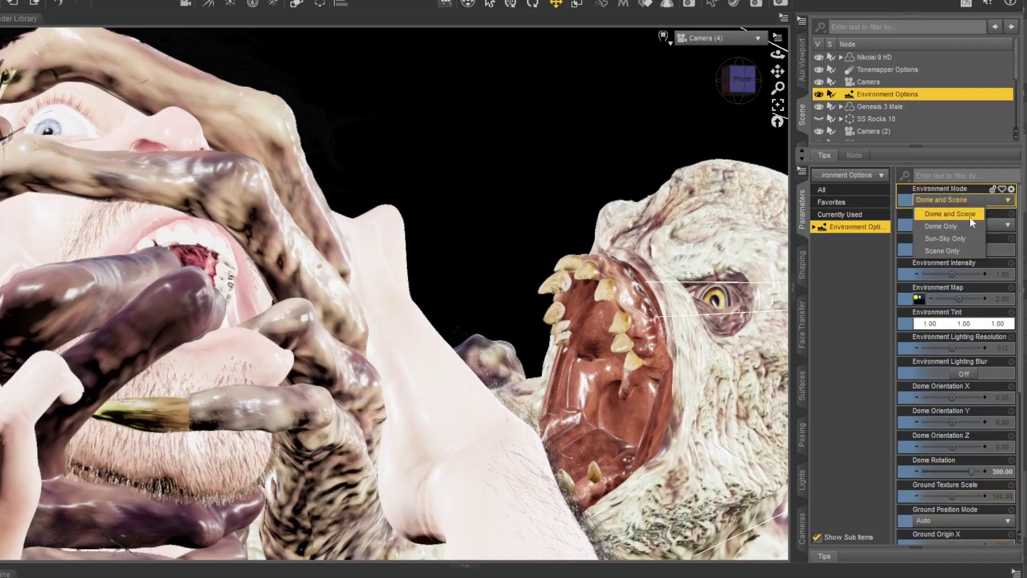
click(957, 253)
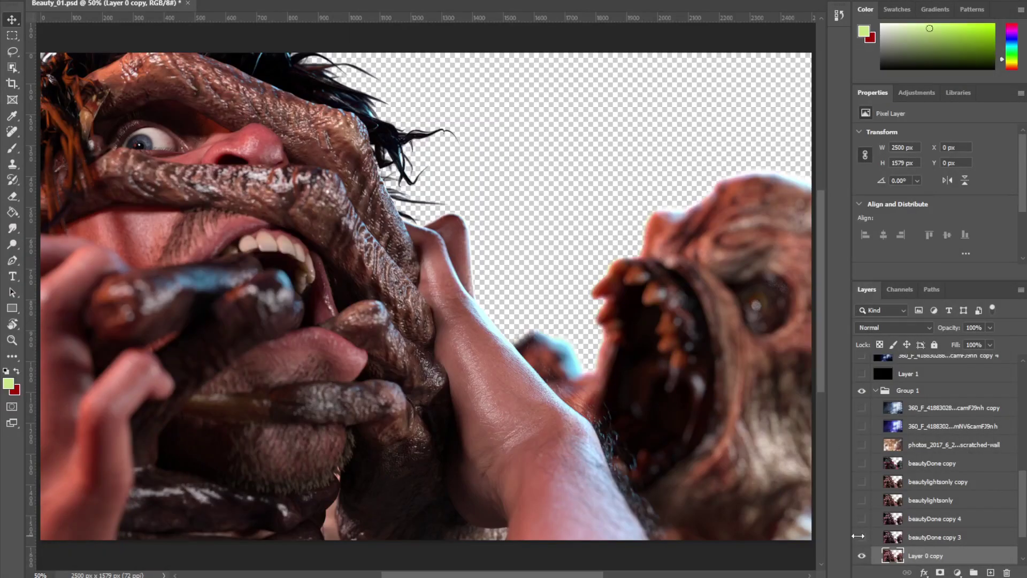
Step: In Photoshop, toggle the visibility of beautyDone copy 3 and beautyDone copy 4 to compare the render passes
click(862, 538)
click(862, 538)
click(862, 518)
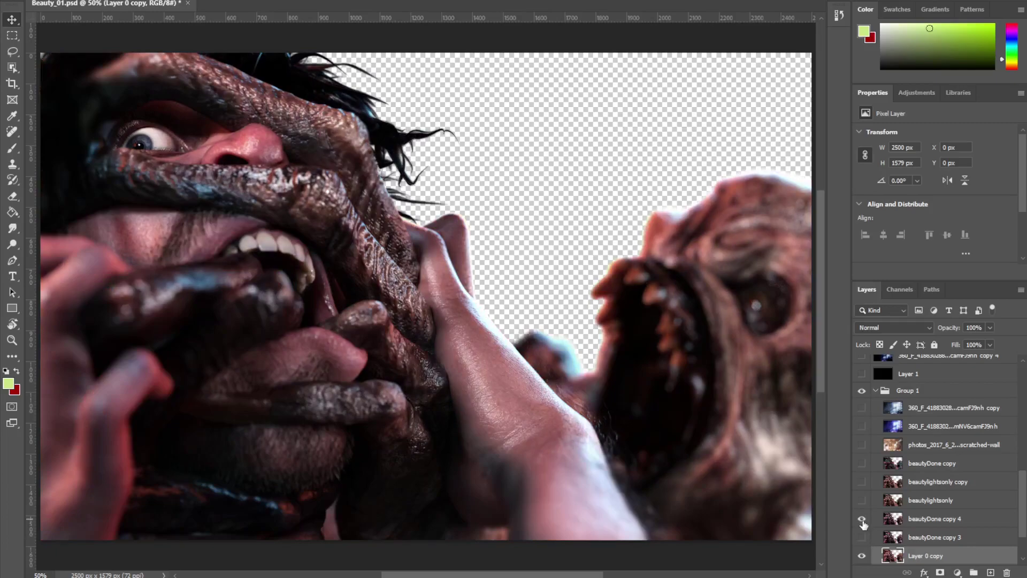
click(862, 519)
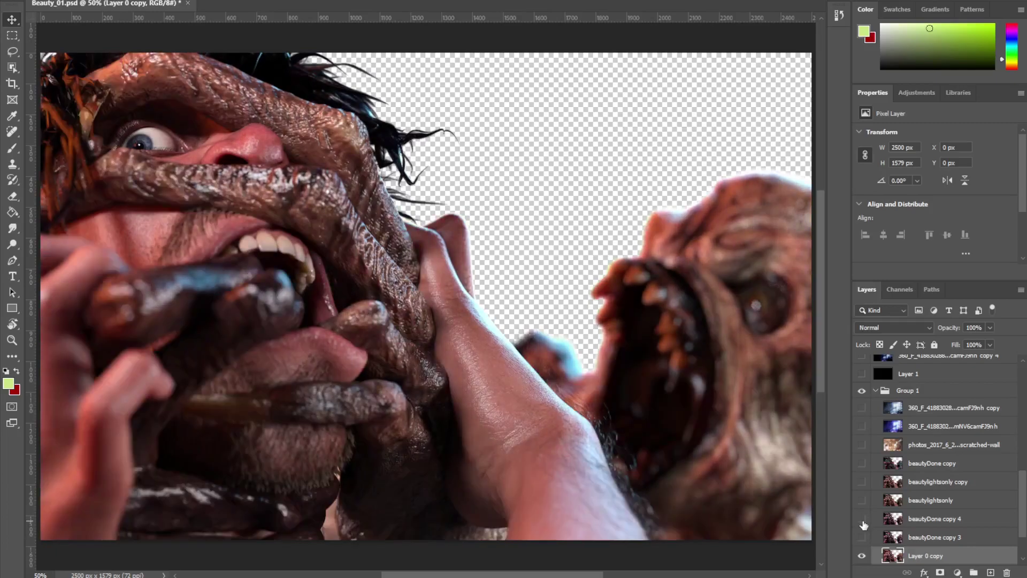
Step: Compare the underlying passes by hiding and restoring Layer 0 copy and beautyDone copy 2
scroll(863, 524, down, 3)
click(861, 501)
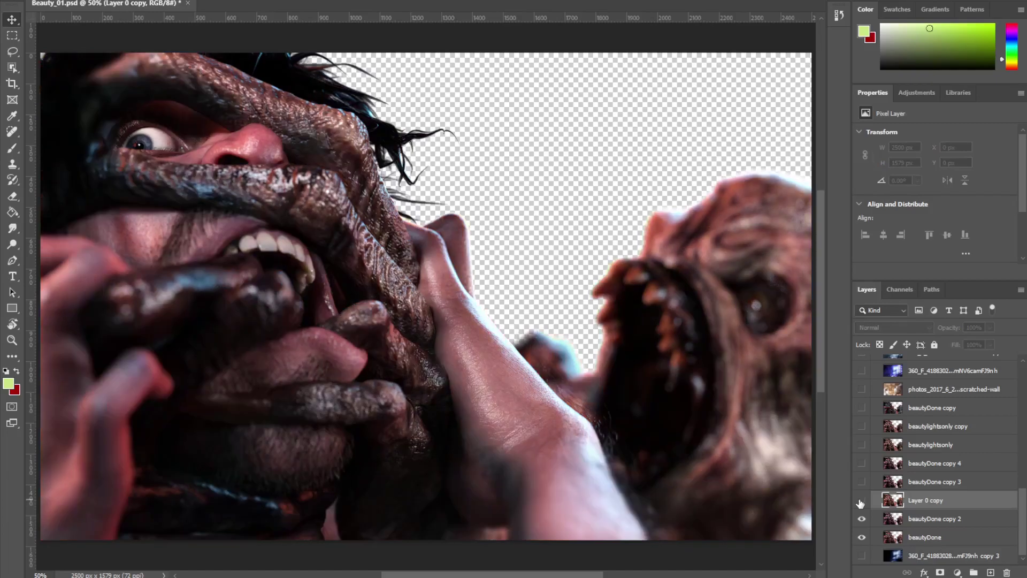
click(862, 520)
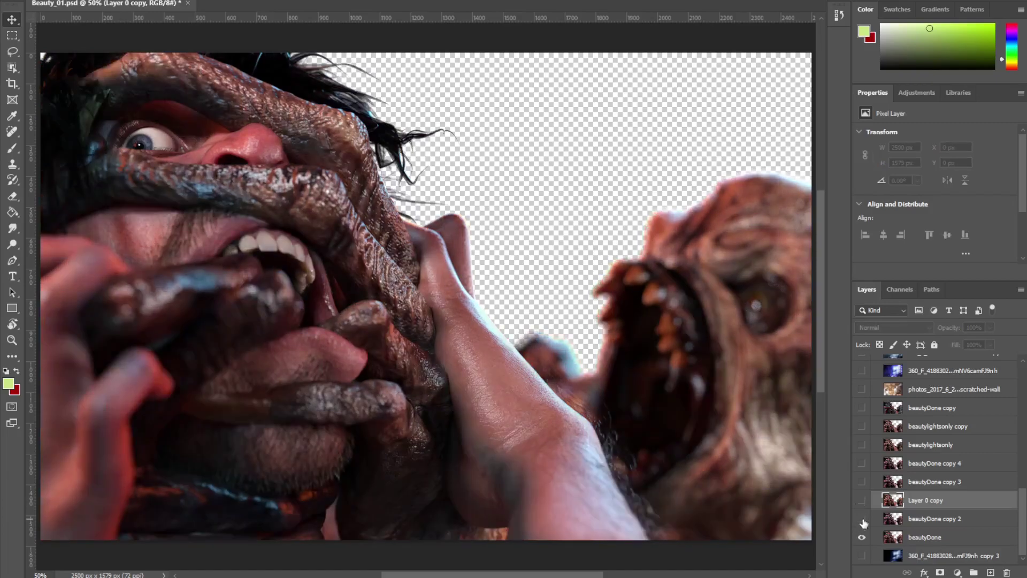
click(862, 520)
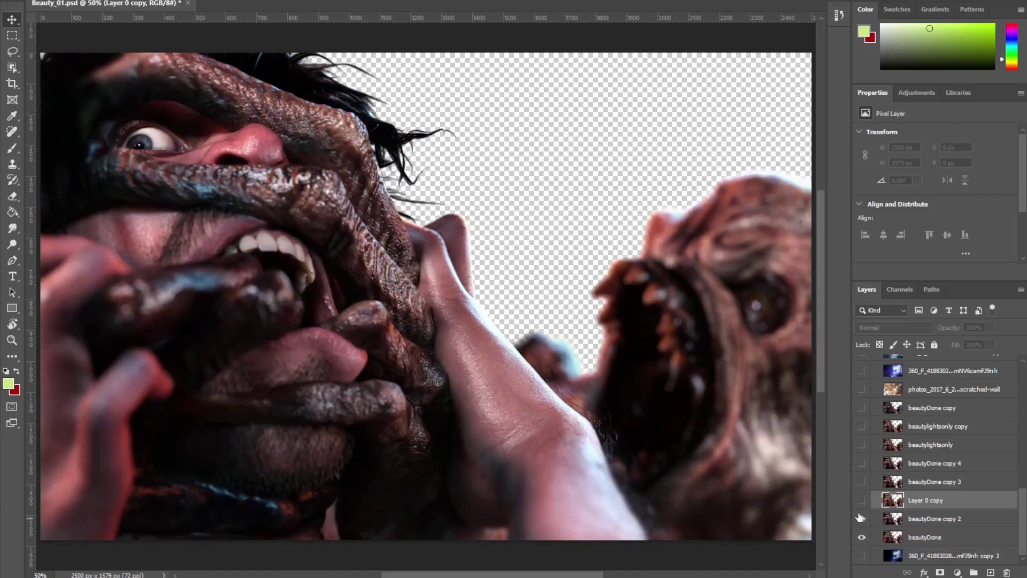
click(862, 501)
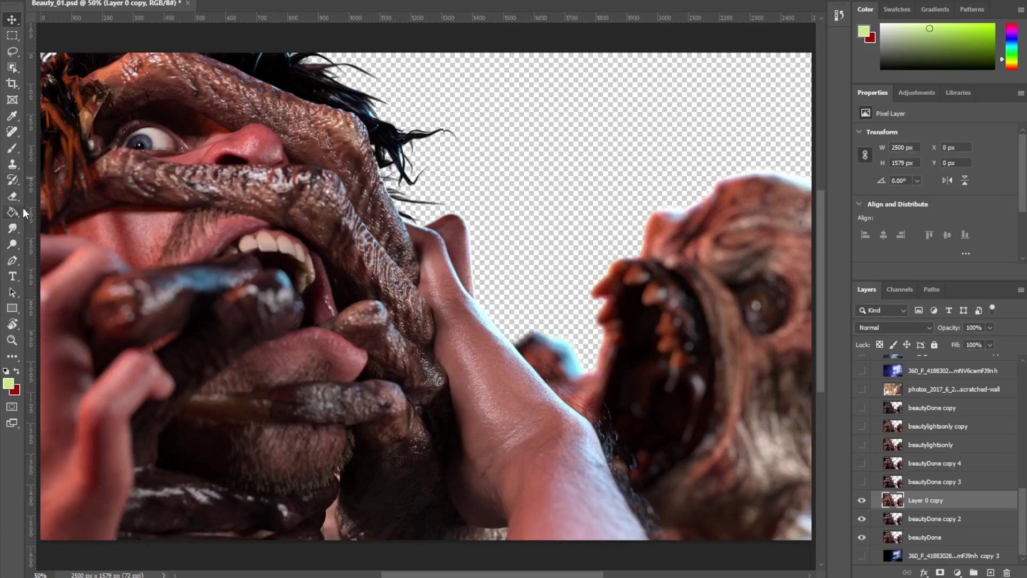
Step: Erase areas of Layer 0 copy over the forearm, cheek, eye and forehead to expose the passes beneath
click(13, 197)
click(862, 500)
click(862, 500)
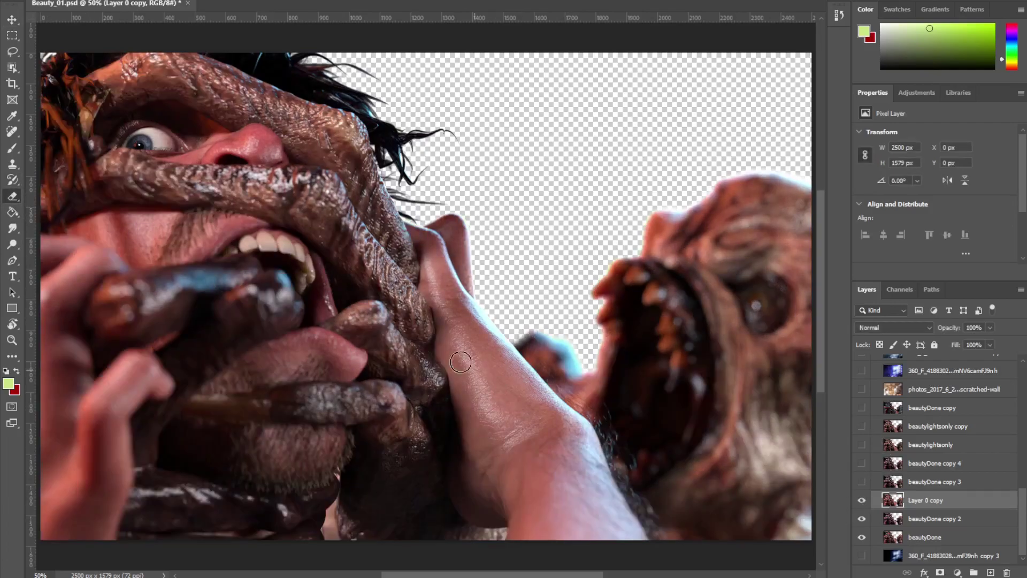
mouse_move(470, 364)
mouse_down()
mouse_move(493, 443)
mouse_move(474, 425)
mouse_move(497, 458)
mouse_move(482, 482)
mouse_up()
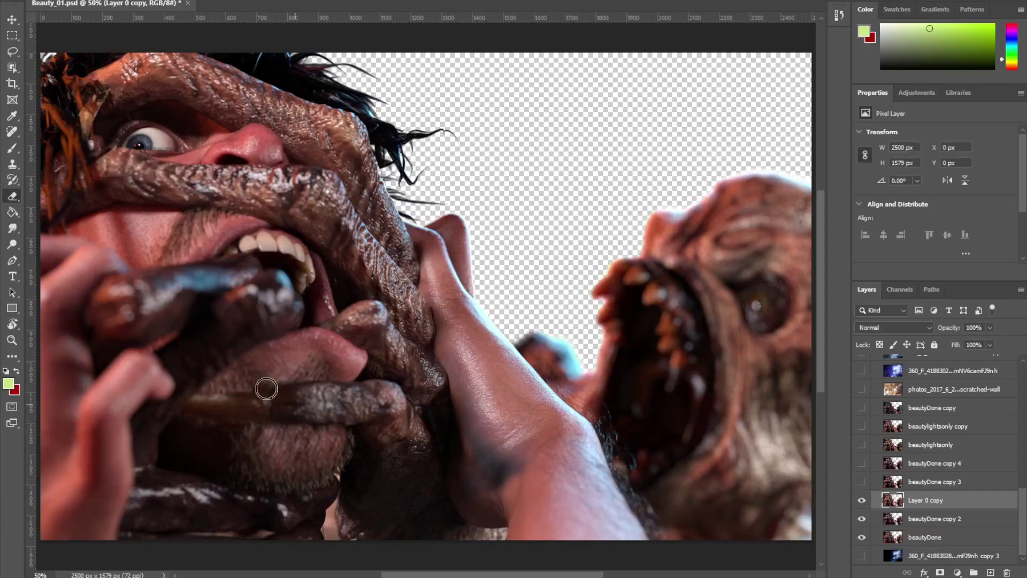
mouse_move(122, 220)
mouse_down()
mouse_move(127, 250)
mouse_move(132, 236)
mouse_move(102, 231)
mouse_up()
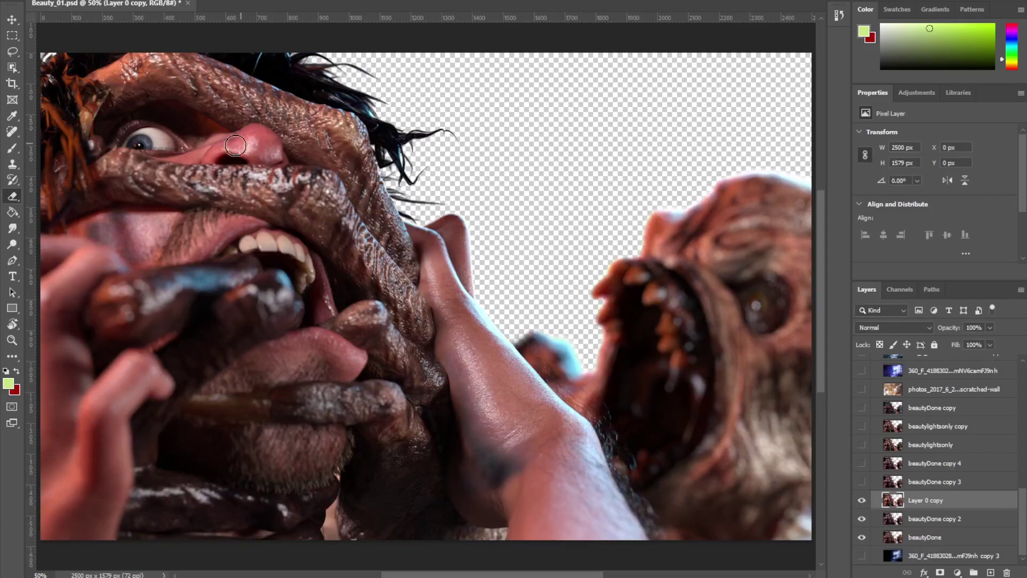
drag(133, 141, 205, 169)
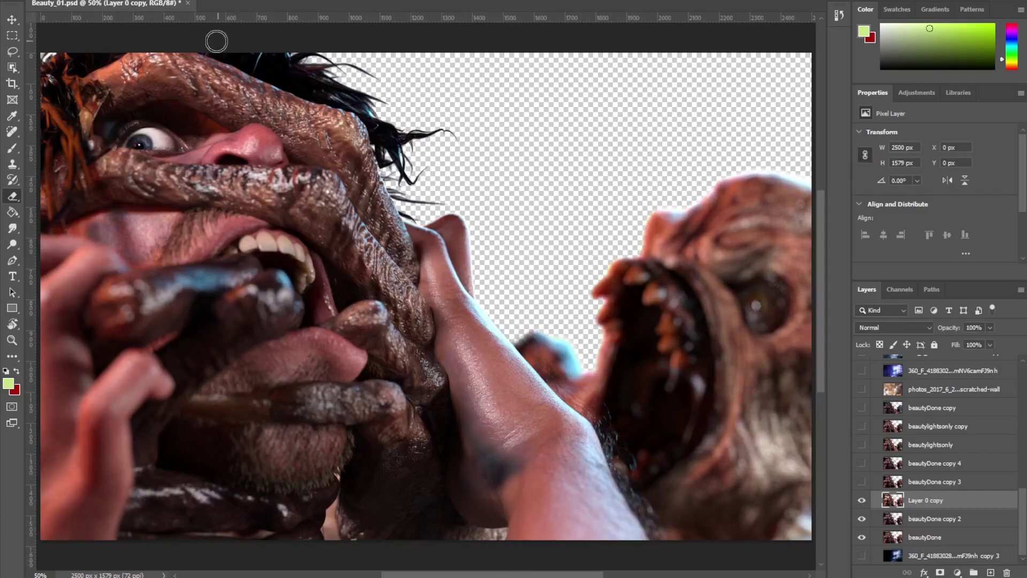
mouse_move(190, 54)
mouse_down()
mouse_move(351, 106)
mouse_move(264, 126)
mouse_move(312, 144)
mouse_move(392, 276)
mouse_move(416, 273)
mouse_up()
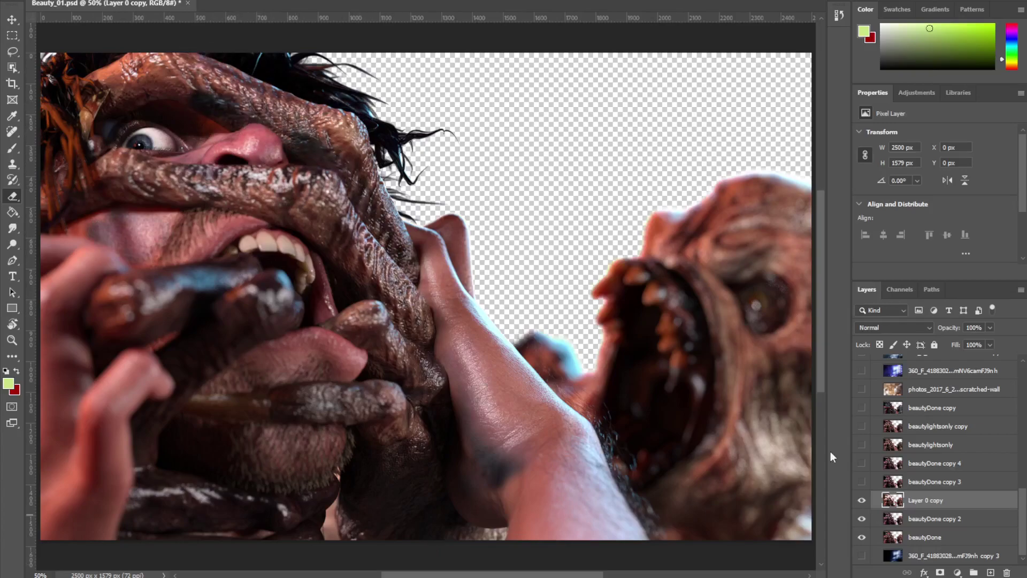
Step: Undo all the eraser strokes on Layer 0 copy
key(ctrl+z)
key(ctrl+z)
key(ctrl+z)
key(ctrl+z)
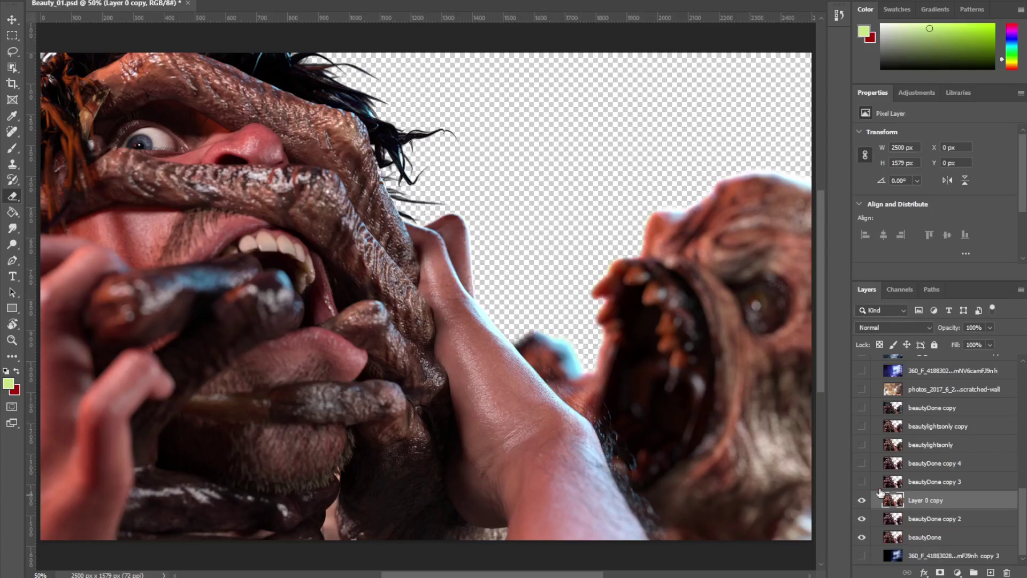
Step: Collapse and hide Group 1, and show the black Layer 1 and the beautyDone copy 5 layer
scroll(922, 456, up, 3)
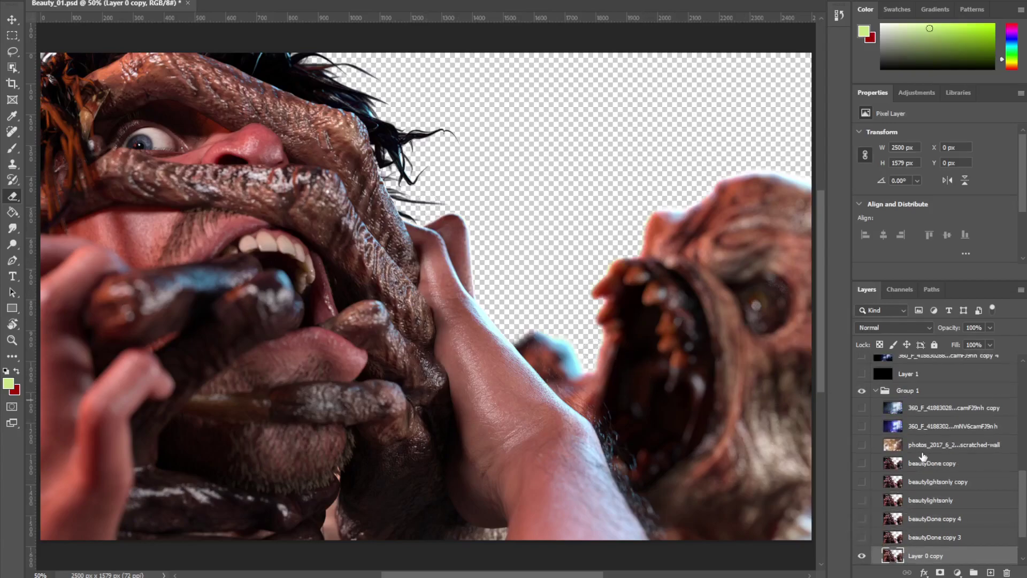
click(875, 392)
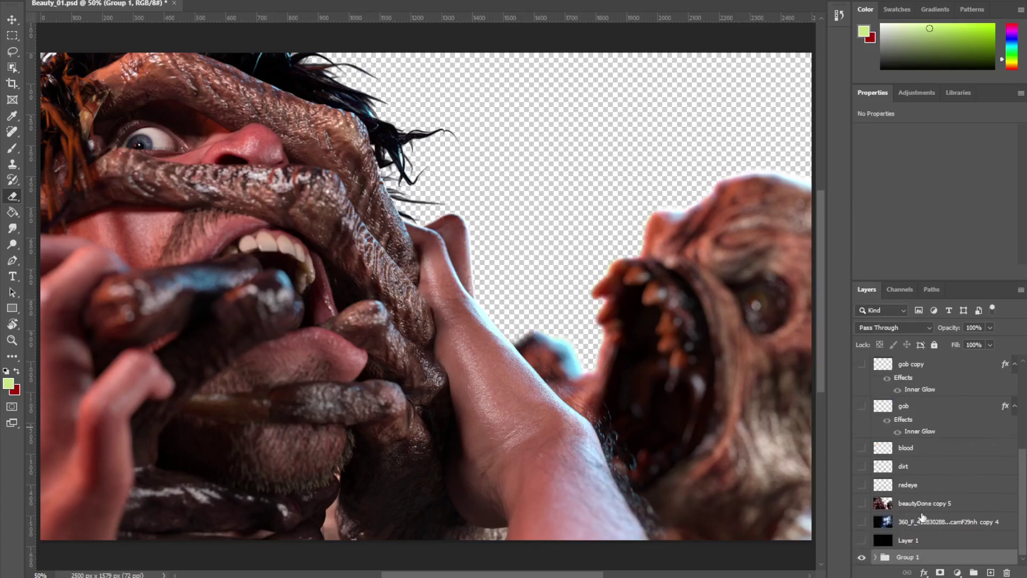
click(860, 558)
click(861, 540)
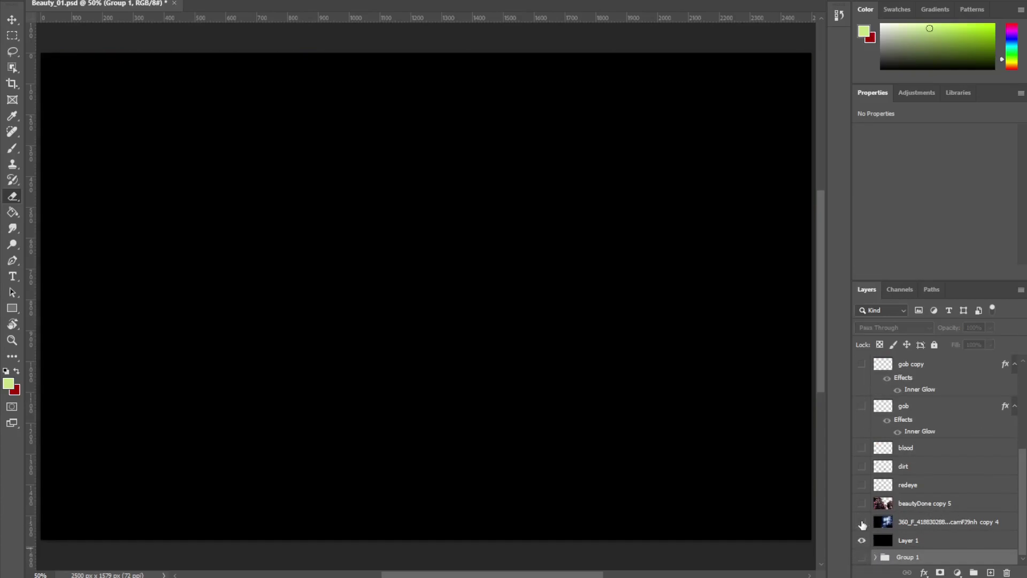
click(862, 503)
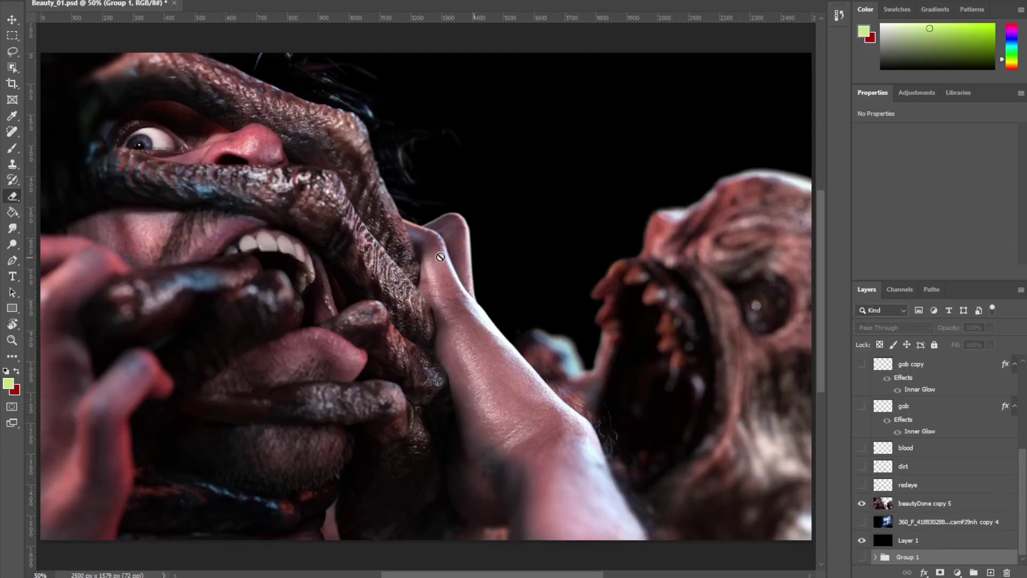
click(862, 504)
click(862, 503)
Step: Apply a Levels adjustment to beautyDone copy 5 with midtone input 0.82 and white input 225
key(alt+i)
click(910, 504)
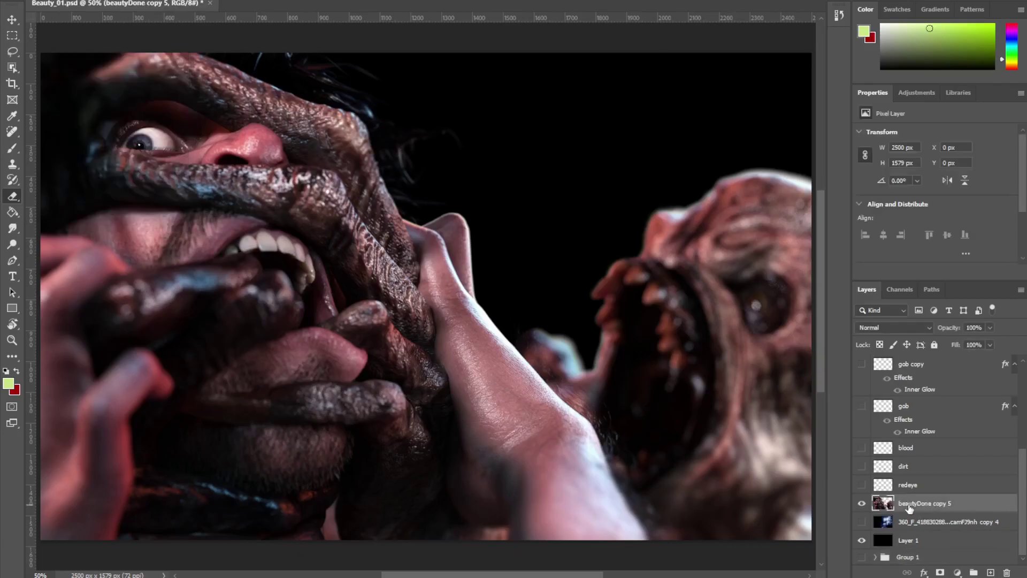
key(alt+i)
key(j)
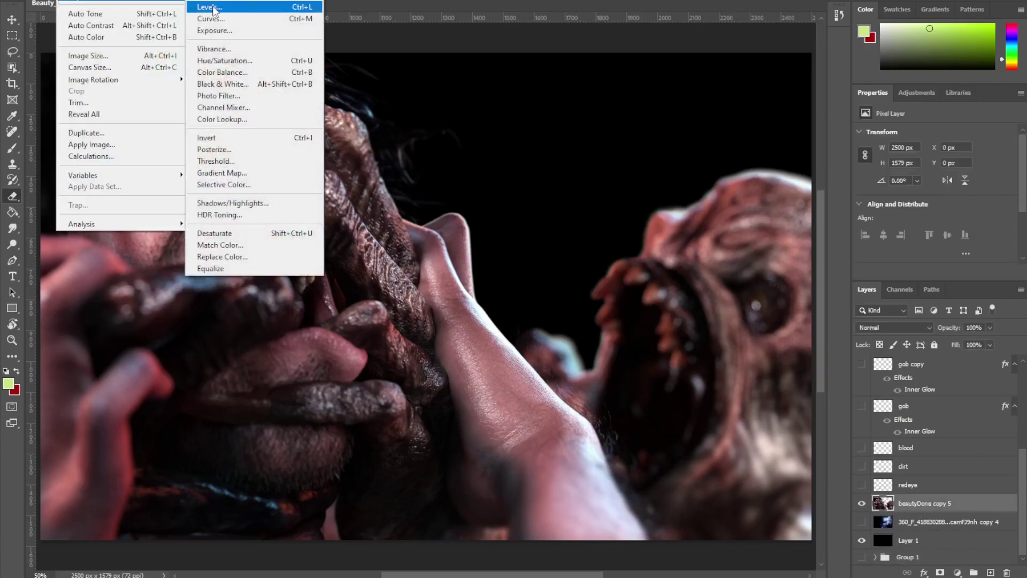
key(l)
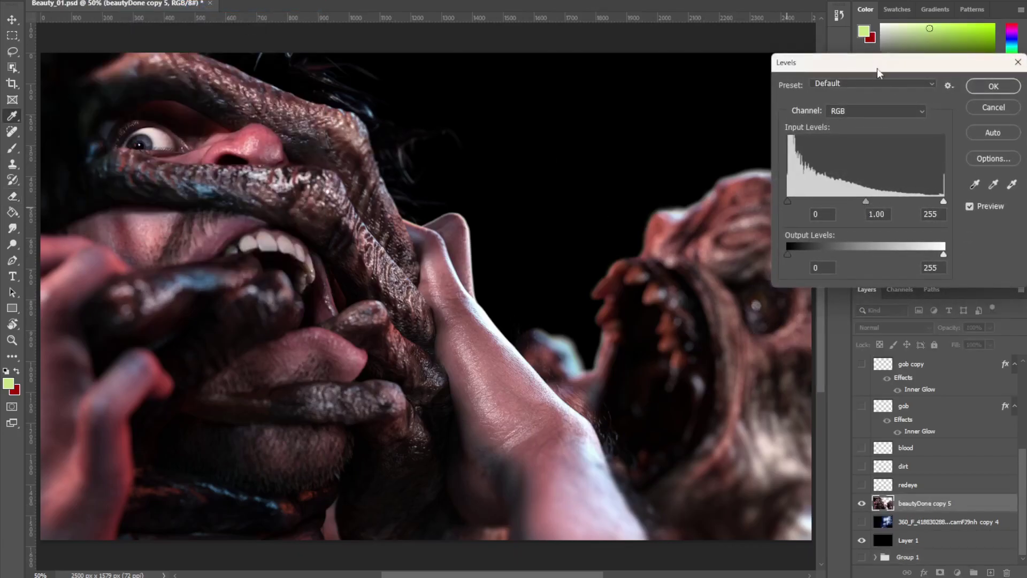
drag(880, 68, 661, 74)
drag(648, 208, 658, 208)
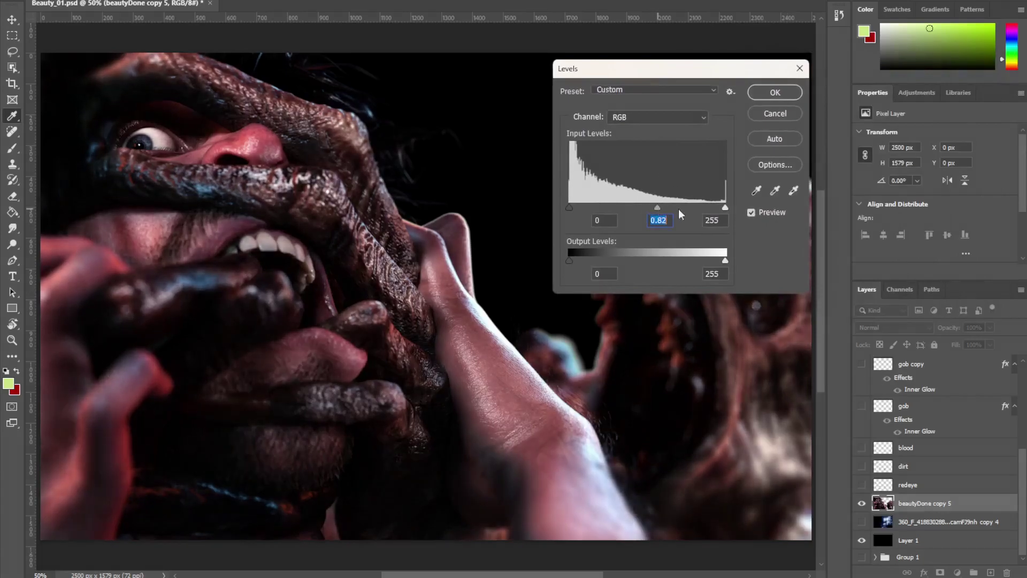
drag(730, 209, 707, 208)
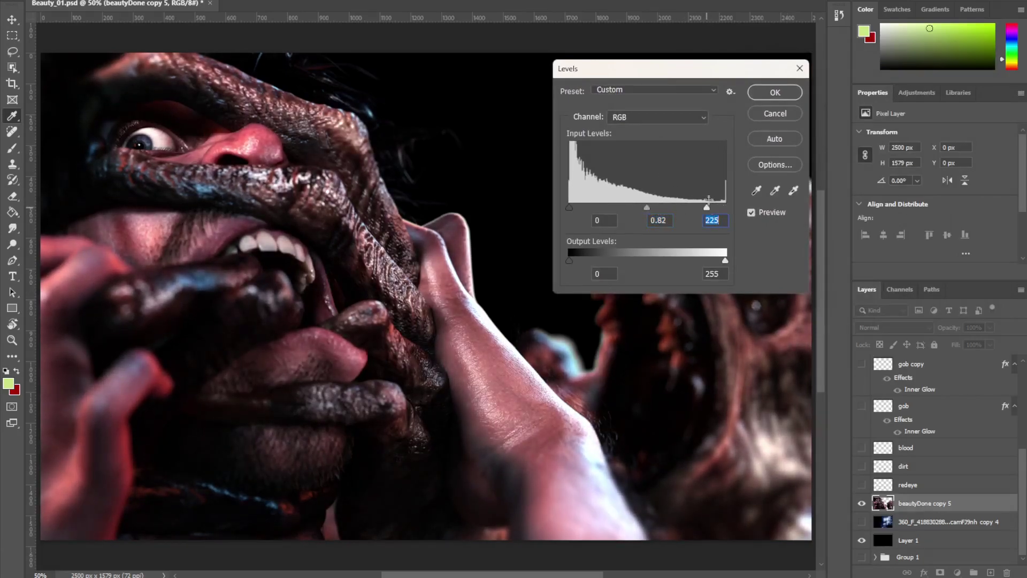
click(775, 93)
key(alt+i)
mouse_move(93, 3)
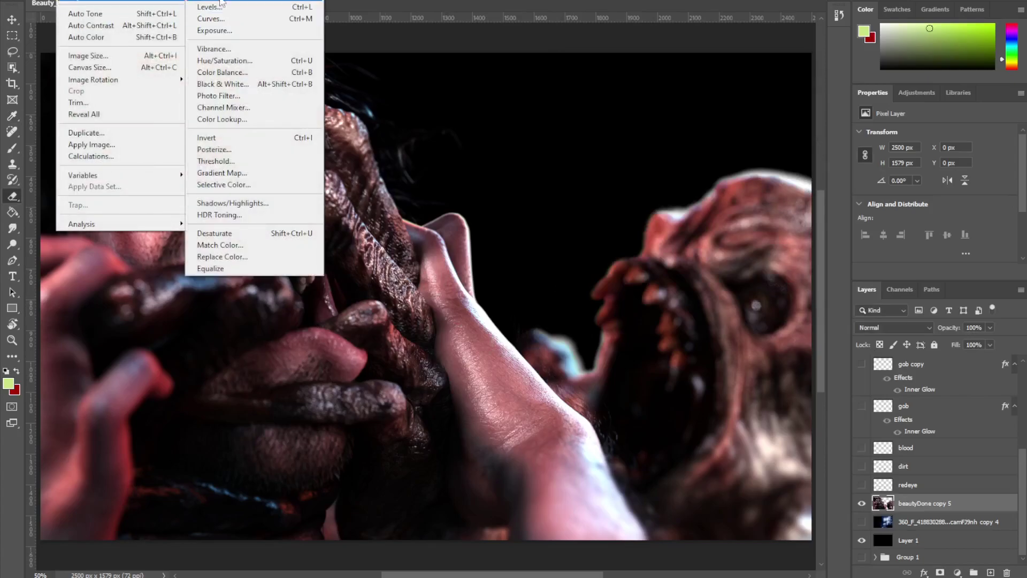
click(204, 62)
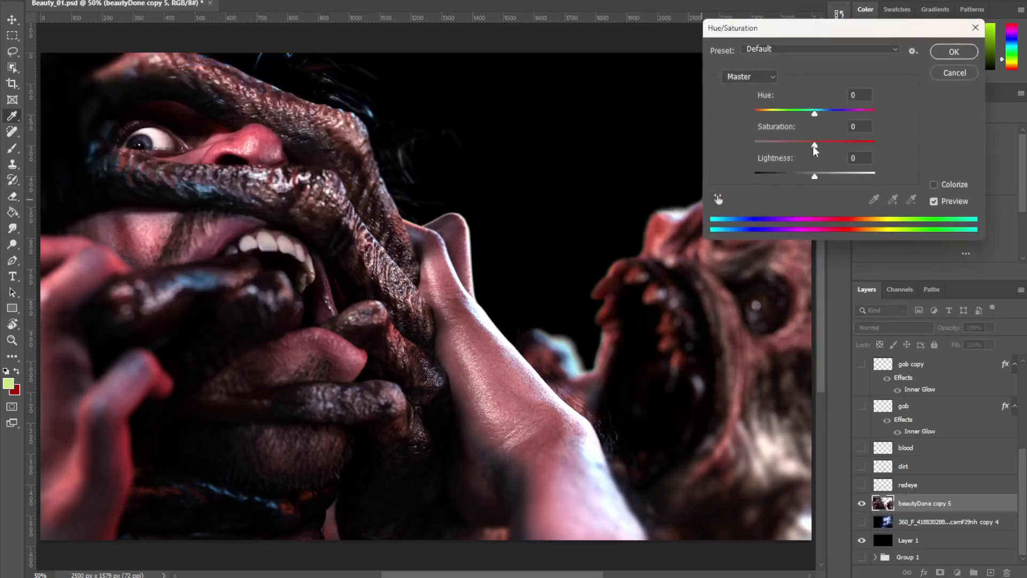
drag(813, 144, 816, 110)
click(955, 74)
Step: Check beautyDone copy 5 hidden and visible, and show the blurred blue background layer beneath it
key(e)
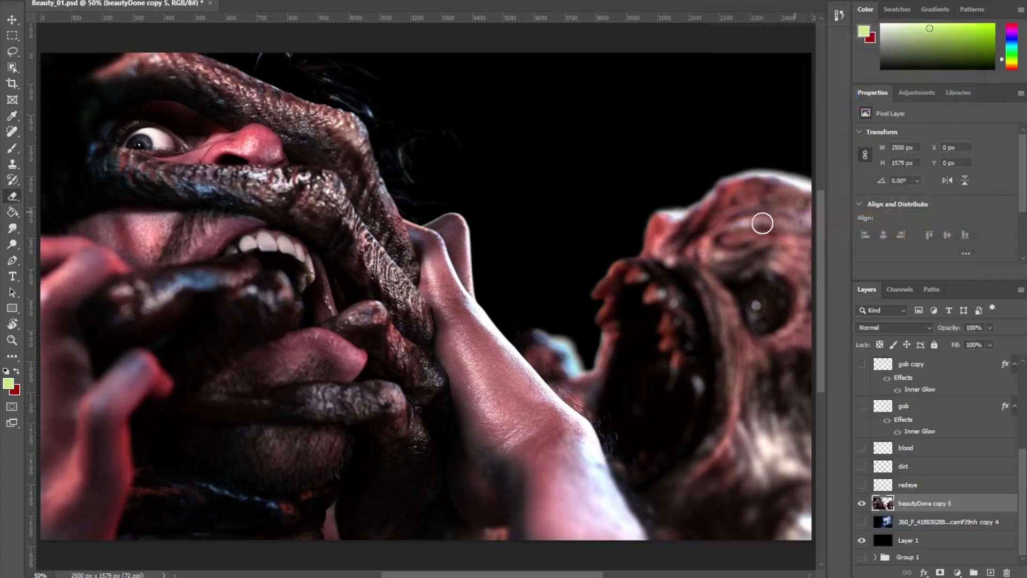
key(v)
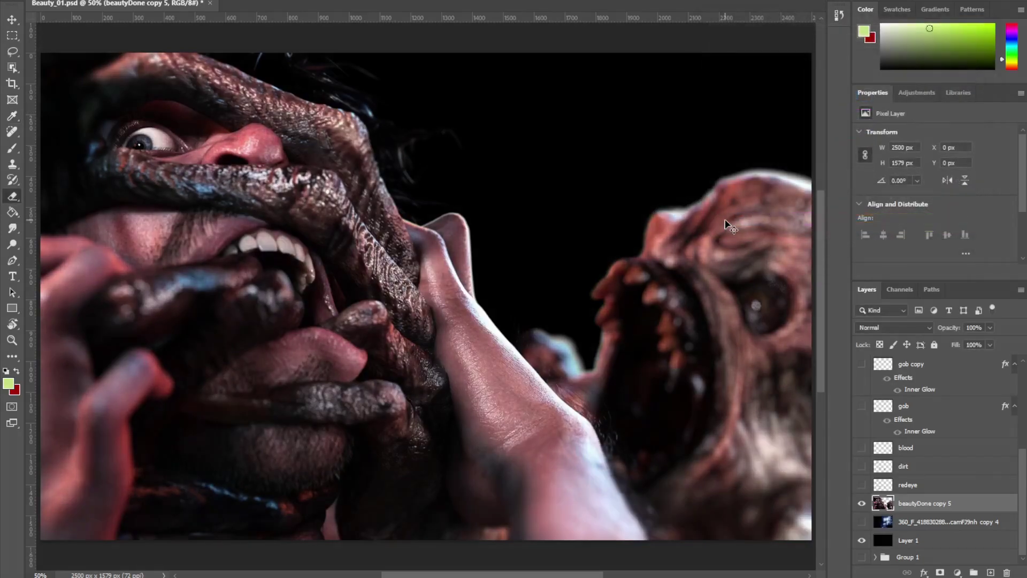
key(ctrl+comma)
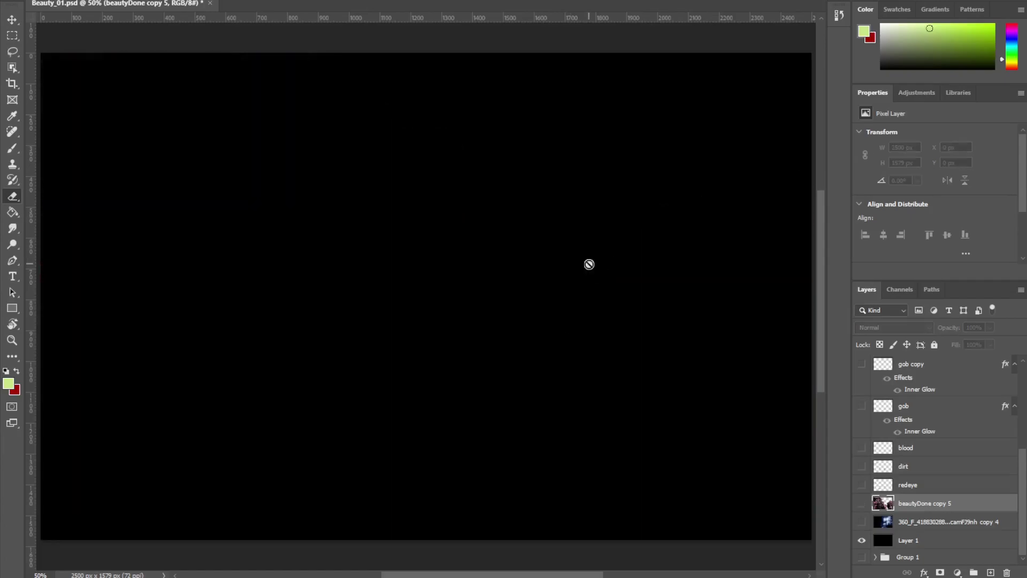
click(858, 504)
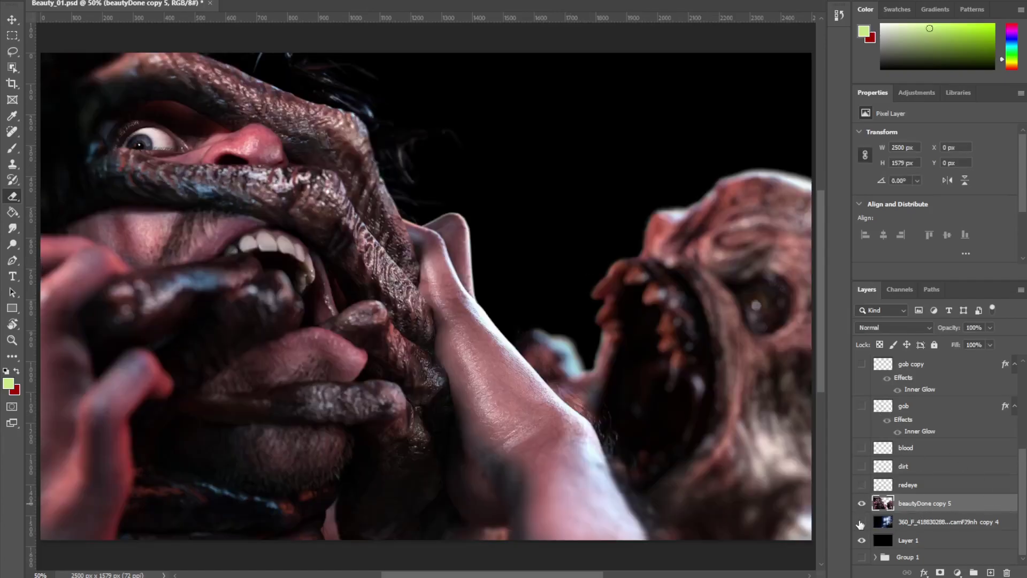
click(862, 522)
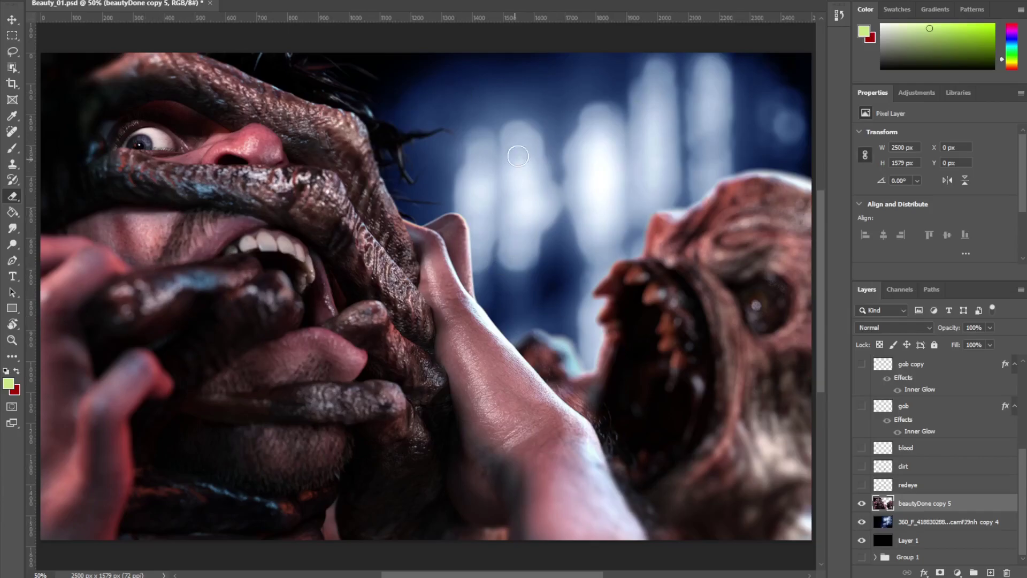
Step: Show and select the redeye overlay layer, and compare the image with it off and on
click(860, 485)
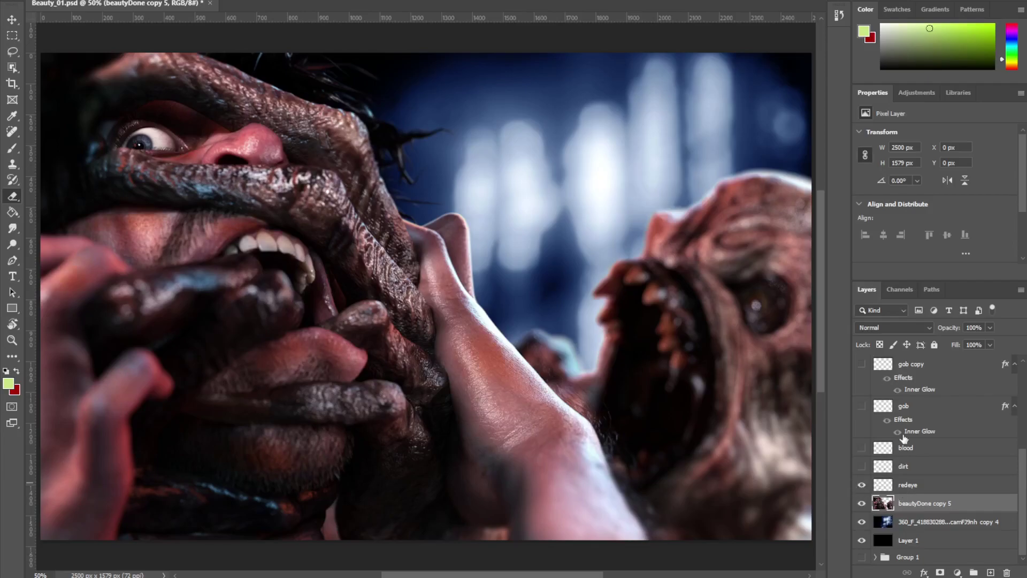
click(933, 489)
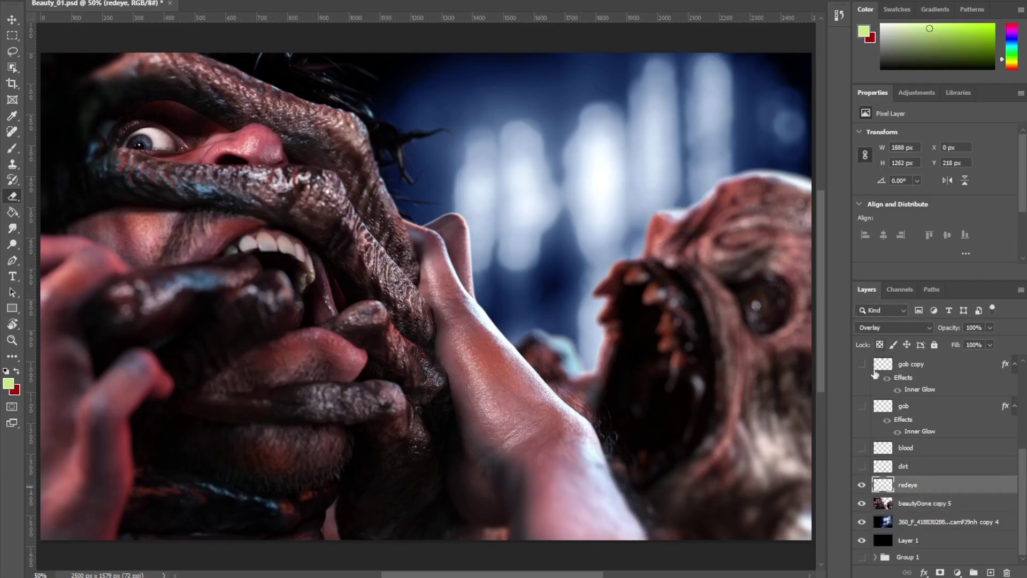
click(861, 487)
click(862, 486)
Step: Choose a soft round brush and paint a light green patch on the man's cheek on the redeye layer
click(13, 148)
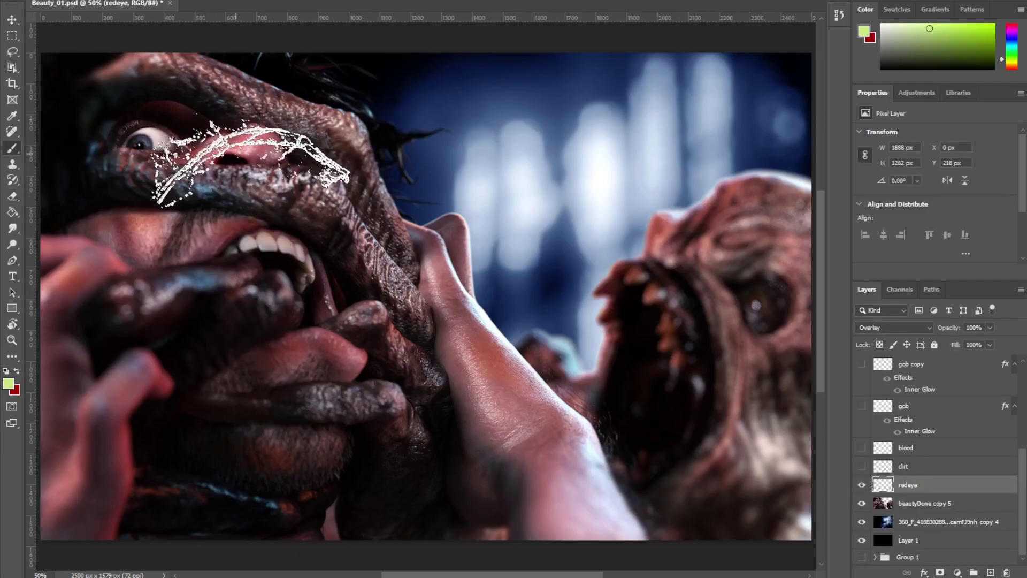
right_click(434, 172)
click(492, 323)
drag(557, 199, 531, 203)
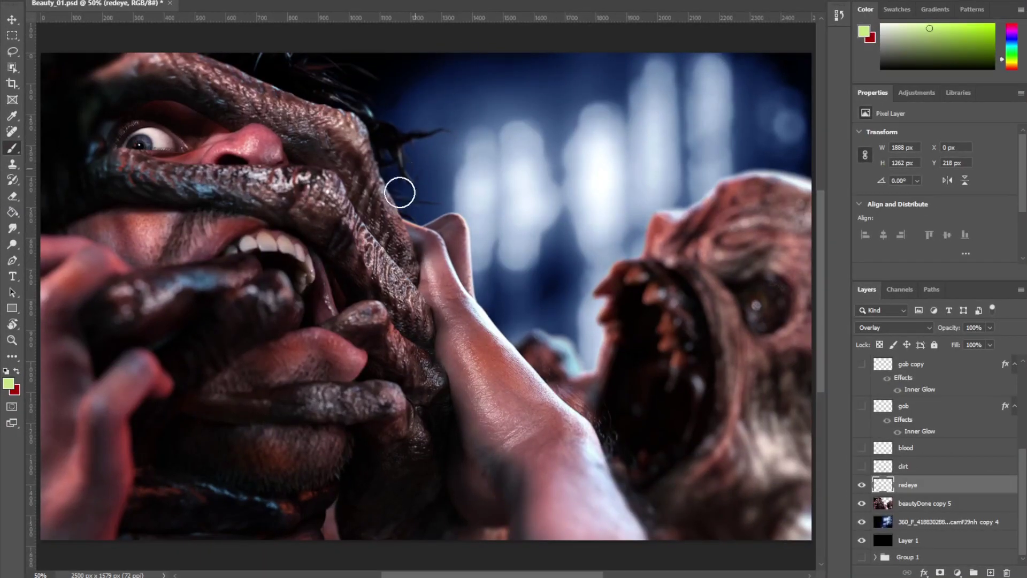
drag(138, 231, 166, 238)
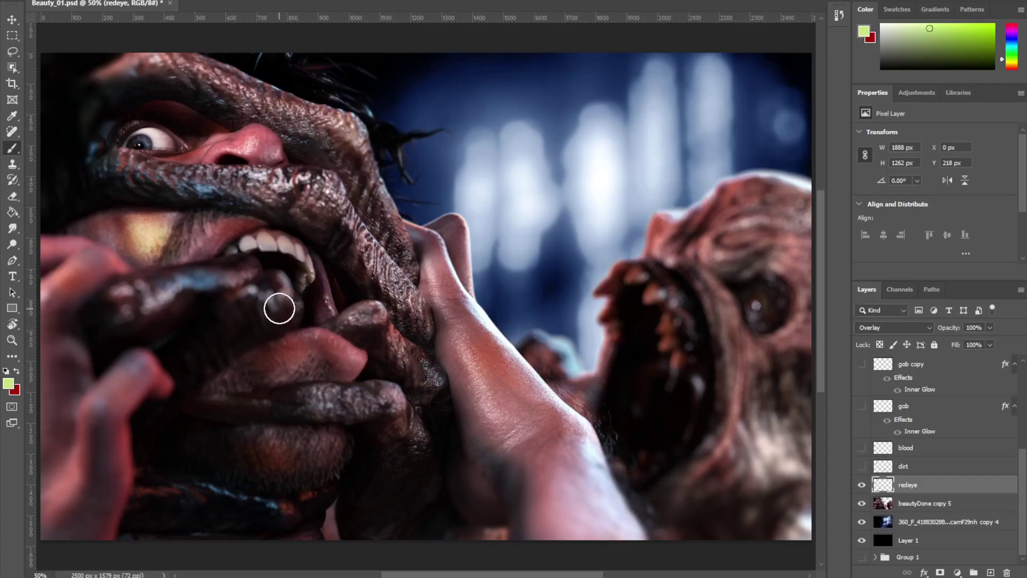
Step: Undo the green cheek patch and paint the lower forearm with a reddish tone sampled from the cheek on the redeye layer
key(ctrl+z)
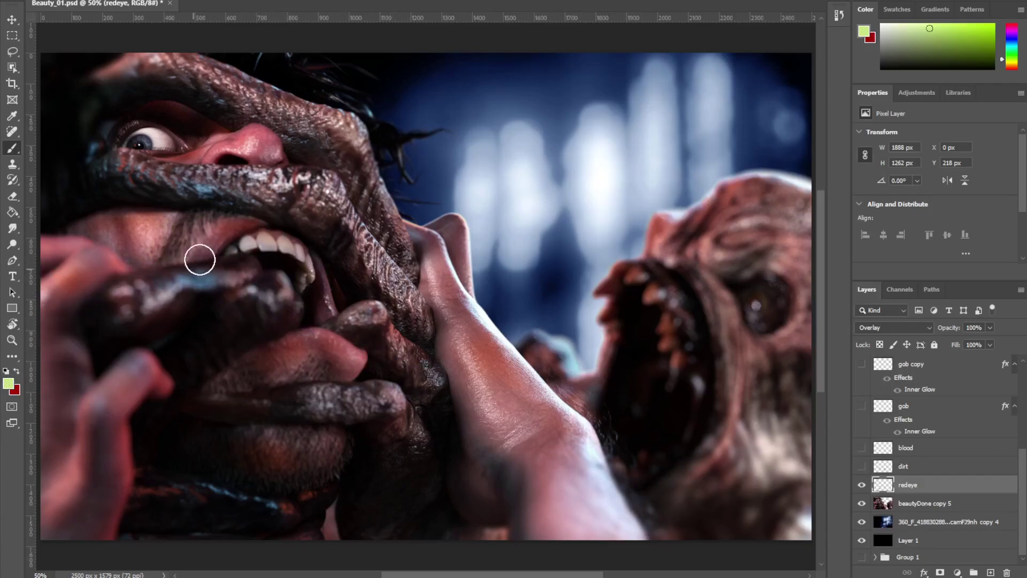
alt+click(136, 225)
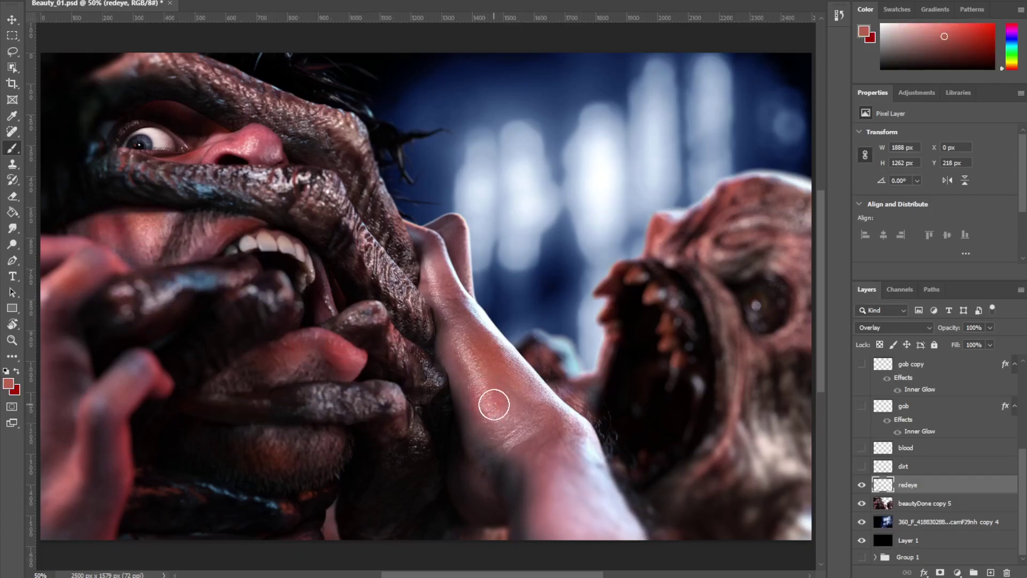
mouse_move(547, 483)
mouse_down()
mouse_move(542, 517)
mouse_move(564, 530)
mouse_move(589, 511)
mouse_move(632, 561)
mouse_up()
Step: Compare the image with the redeye layer off and on, and set the layer's opacity to 82%
click(862, 485)
click(862, 485)
click(862, 485)
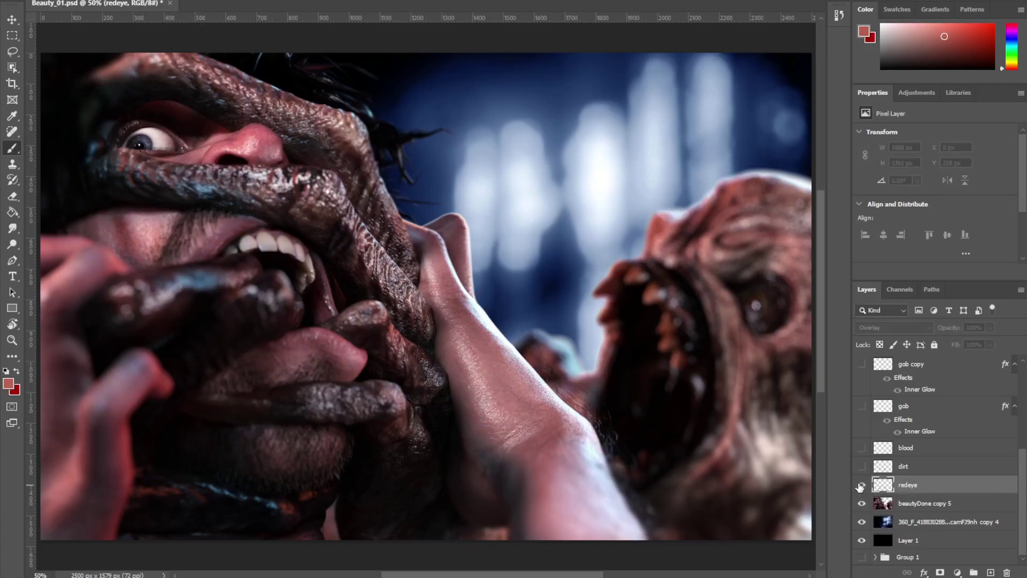
click(861, 485)
click(990, 327)
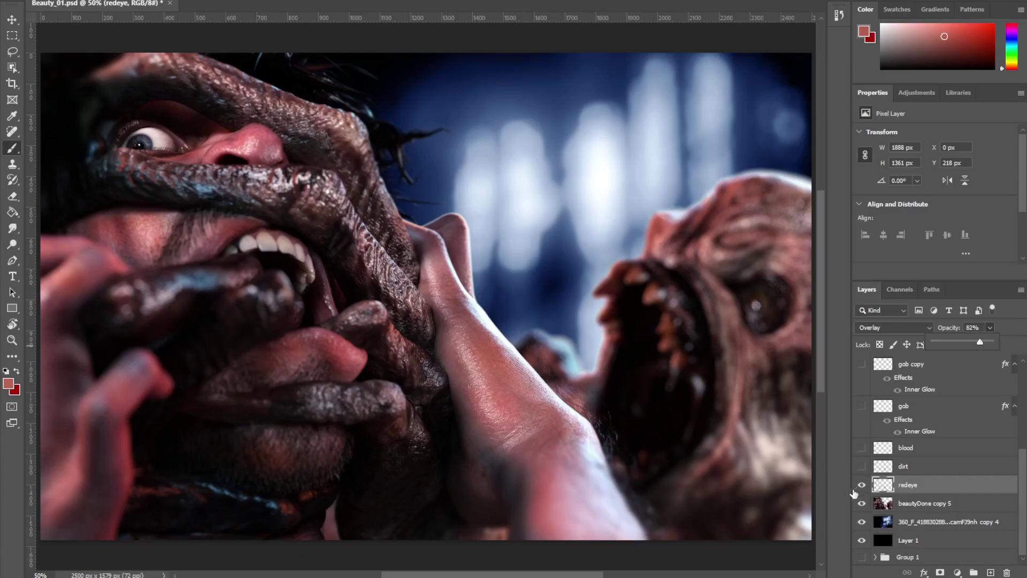
Step: Select and show the dirt layer, and compare the image repeatedly with it off and on
click(965, 471)
click(862, 466)
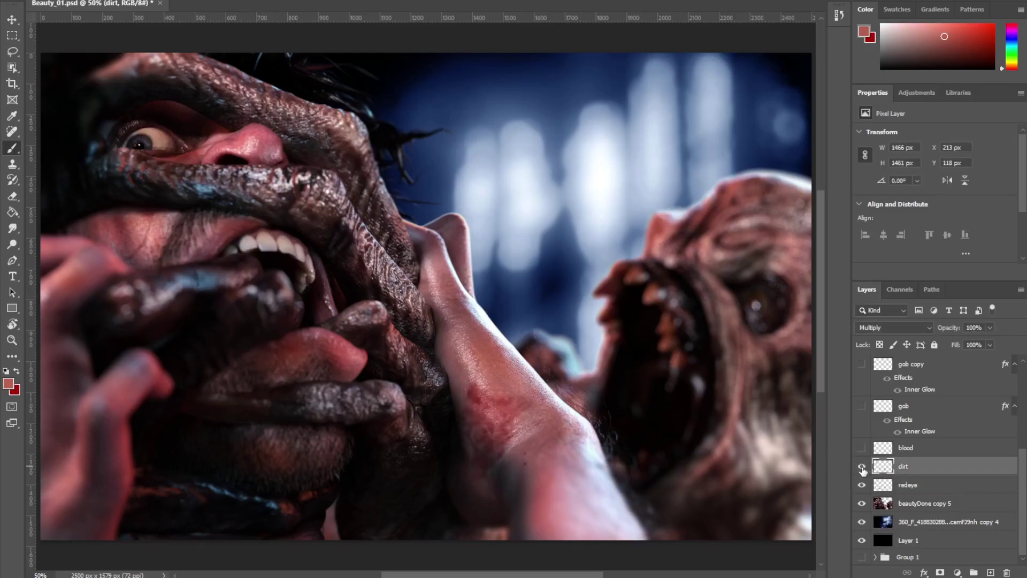
click(862, 467)
click(862, 467)
click(862, 467)
click(862, 467)
click(862, 467)
click(862, 467)
click(862, 467)
click(863, 467)
click(863, 467)
click(863, 467)
click(863, 467)
click(862, 468)
click(861, 468)
click(861, 467)
click(861, 467)
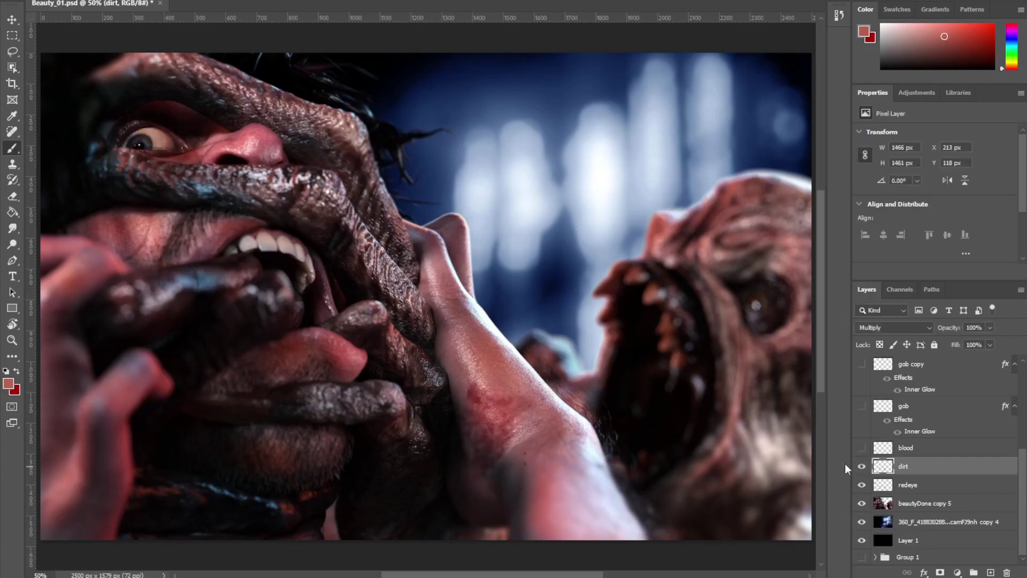
Step: Activate the Eraser and check the image again with the dirt layer hidden and visible
click(11, 198)
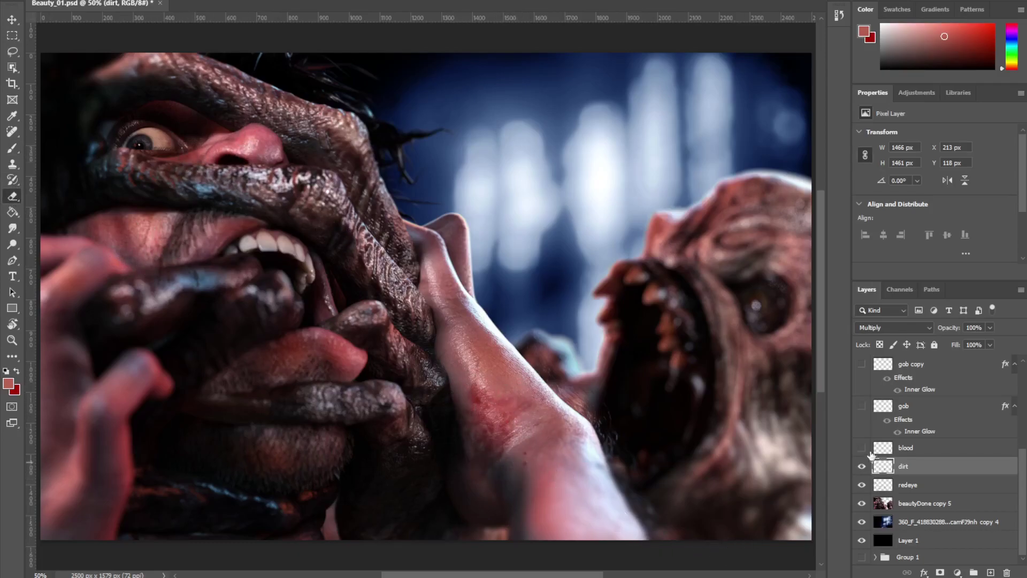
click(862, 467)
click(860, 468)
click(860, 467)
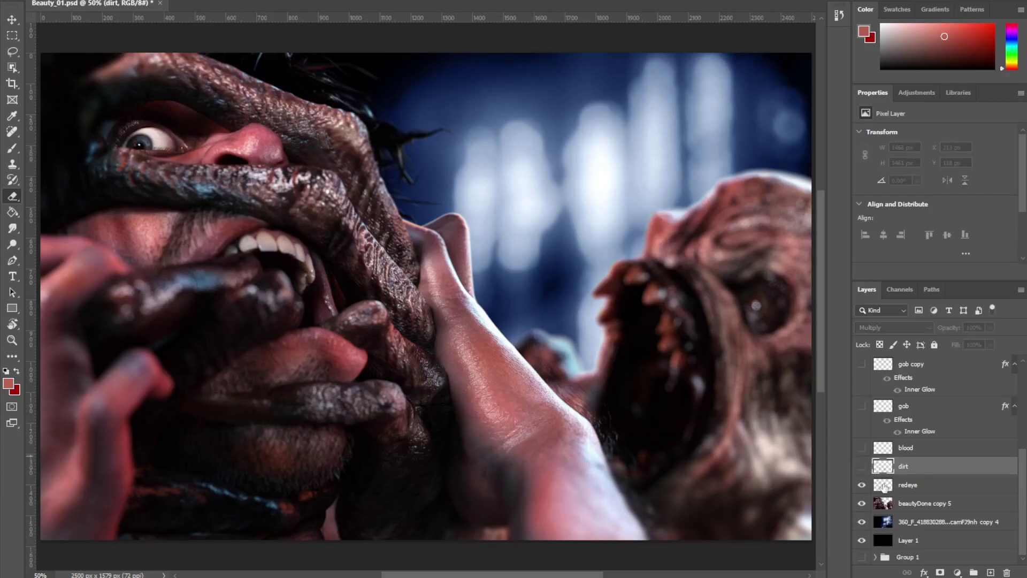
click(862, 467)
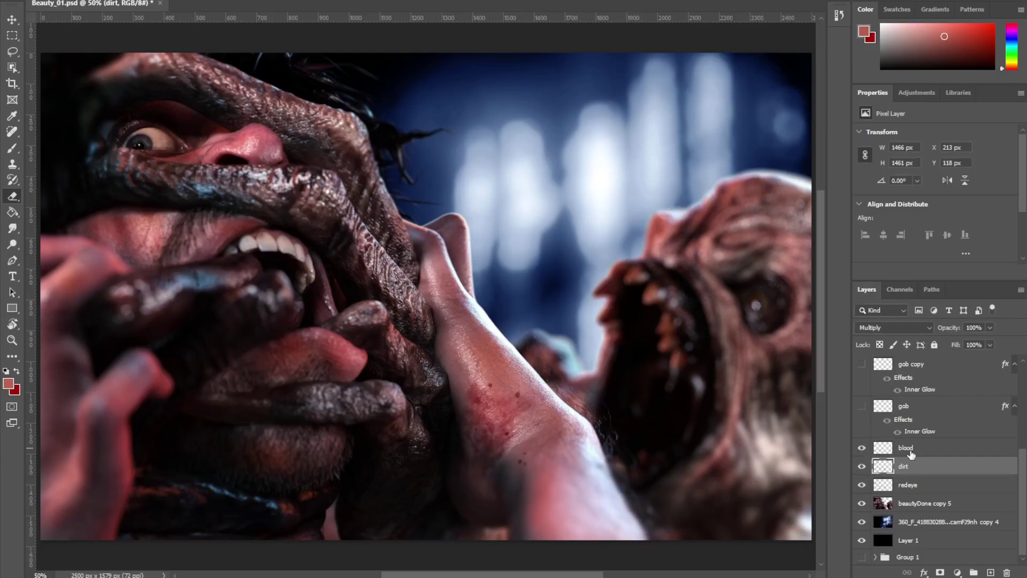
Step: Select the blood layer and compare the image with it off and on, leaving it shown
click(911, 452)
click(862, 448)
click(862, 449)
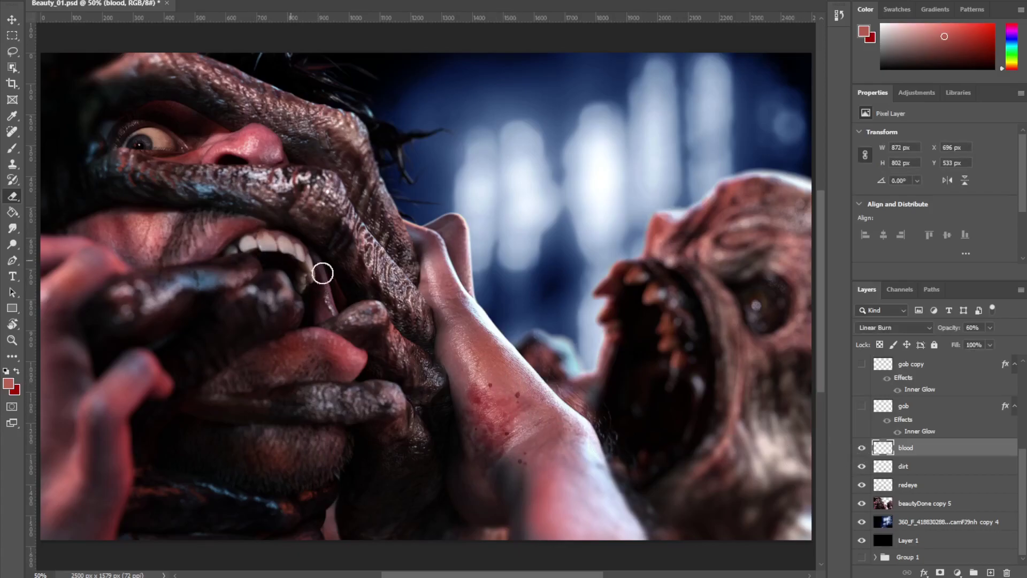
click(862, 449)
click(858, 448)
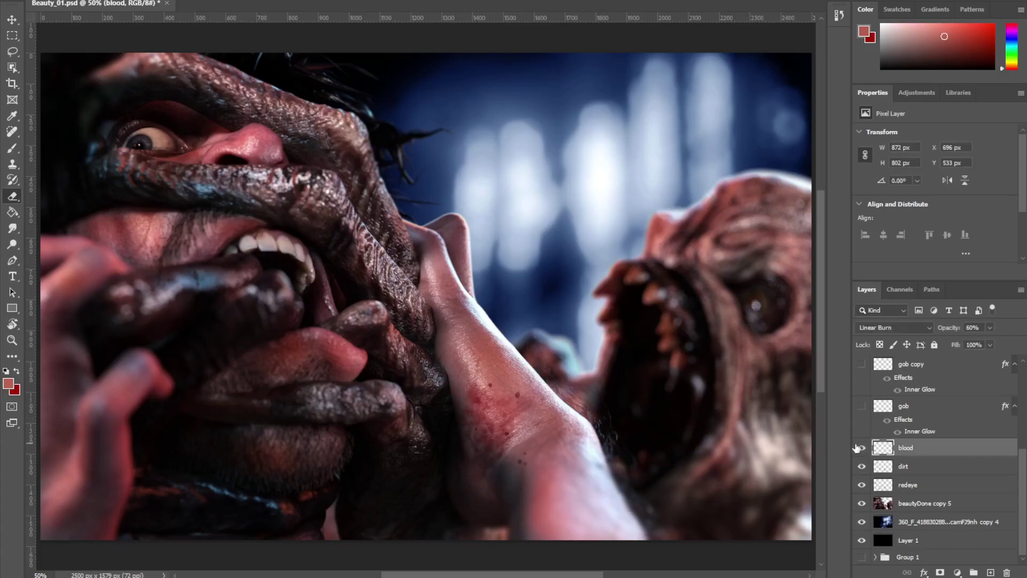
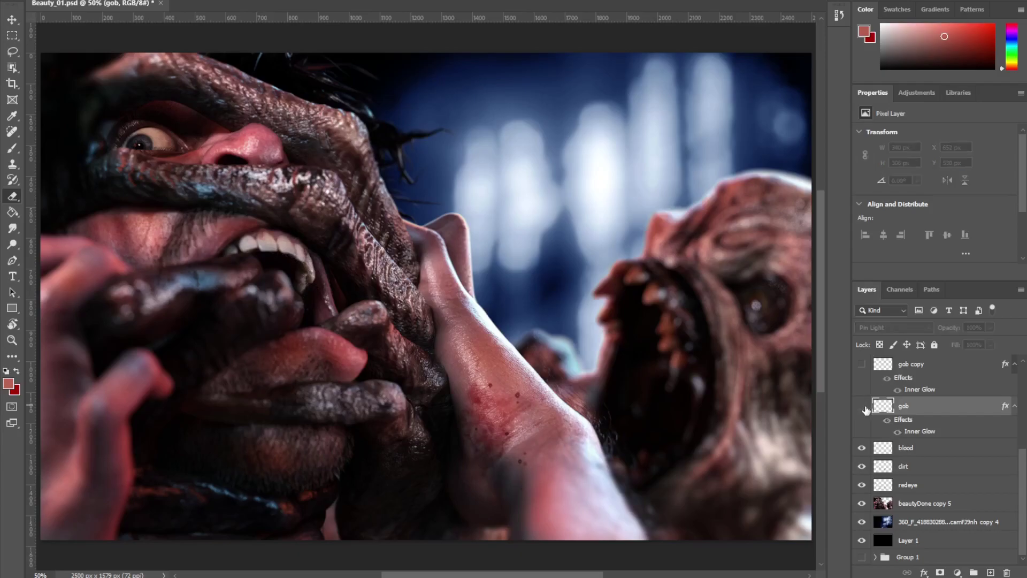
Step: Show the gob layer and choose a Hydro Explosion_Ron Deviney splash tip for the Eraser
click(862, 406)
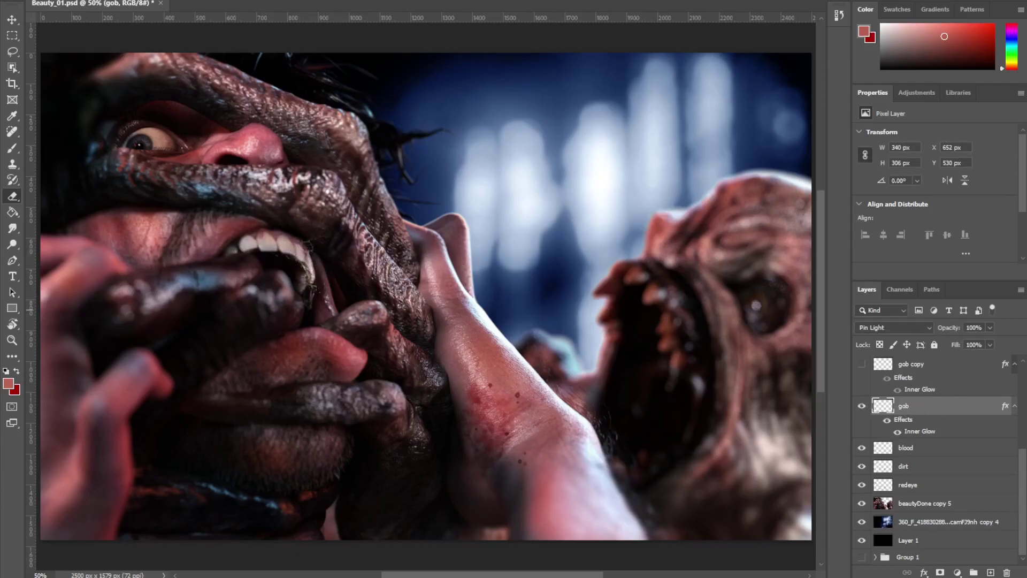
right_click(752, 306)
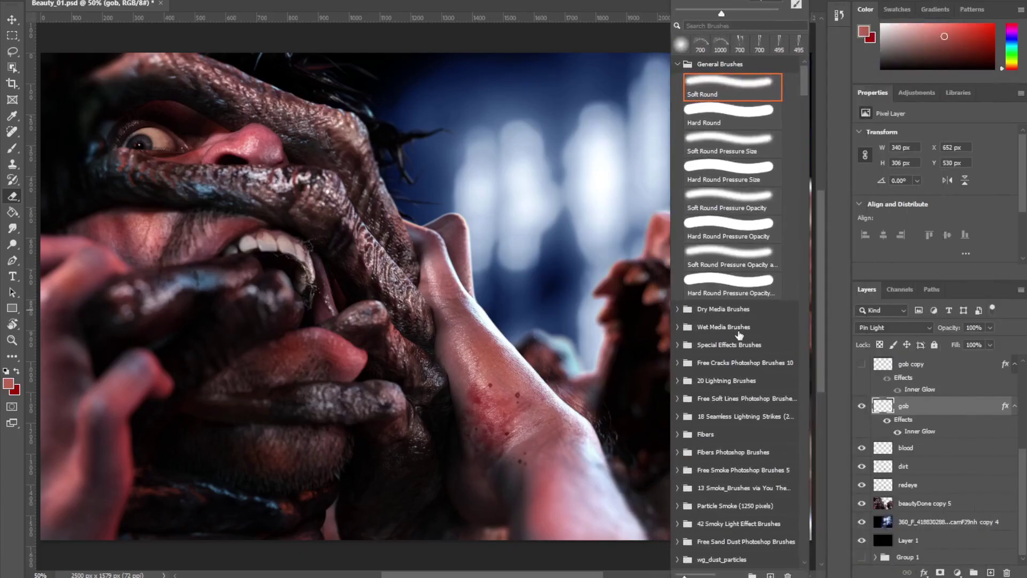
mouse_move(805, 81)
mouse_down()
mouse_move(816, 239)
mouse_move(789, 464)
mouse_up()
click(722, 444)
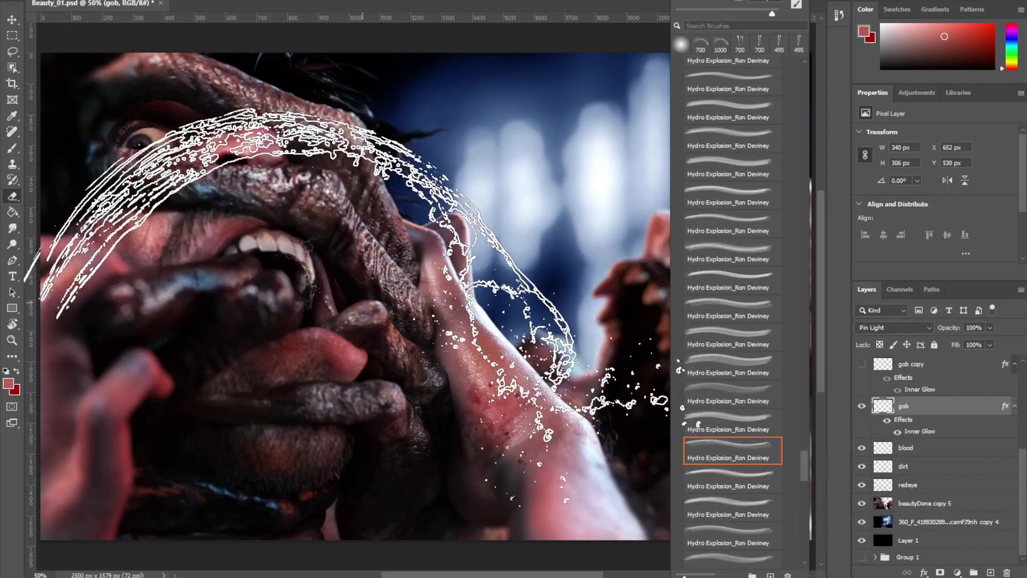
Step: Reduce the Eraser's splash tip to 243 px and rotate it
right_click(400, 345)
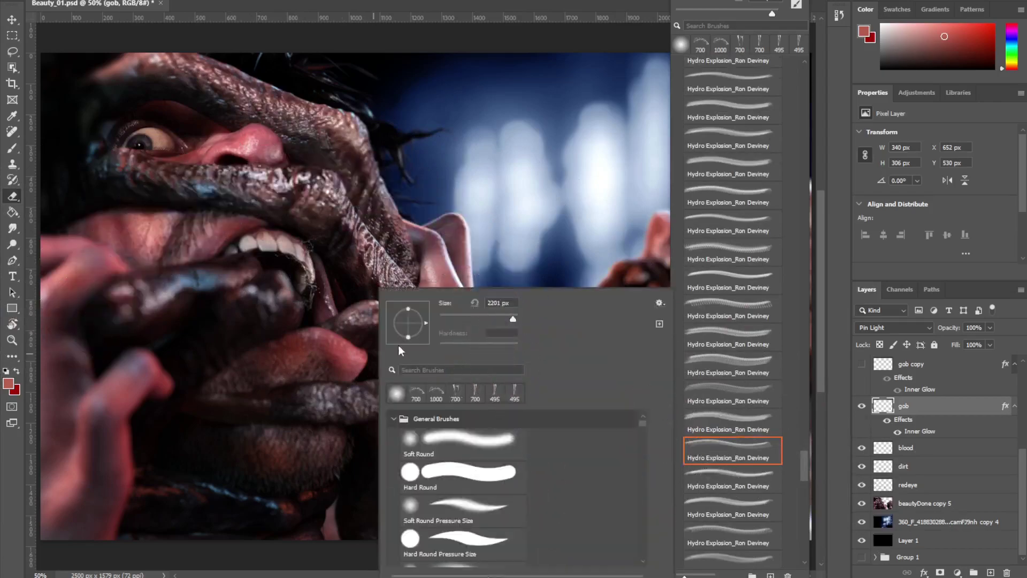
drag(504, 321, 493, 313)
drag(425, 326, 424, 336)
Step: Set the foreground colour to light grey and choose a Hydro Explosion_Ron Deviney splash tip for the Brush tool
click(11, 392)
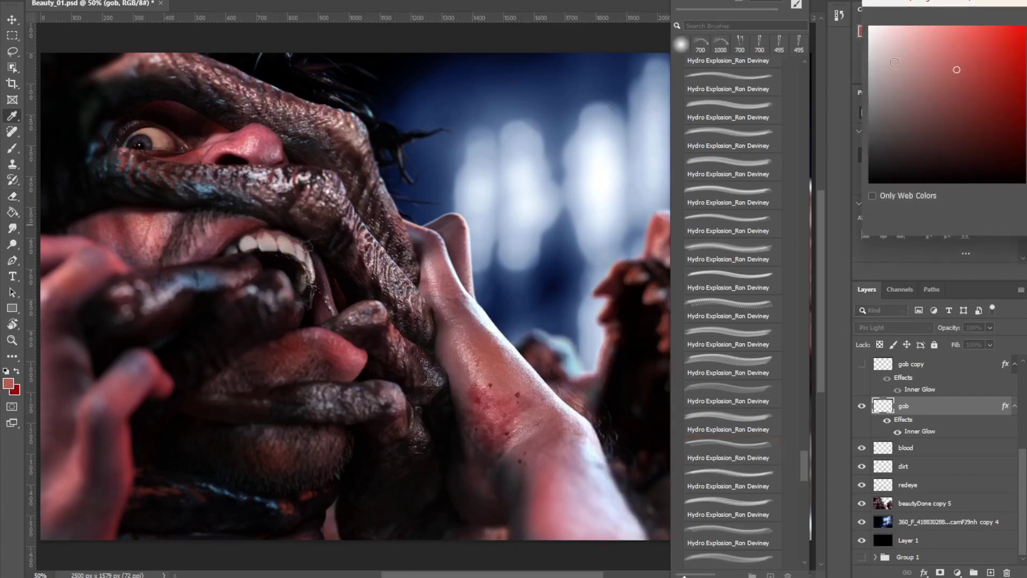
key(Return)
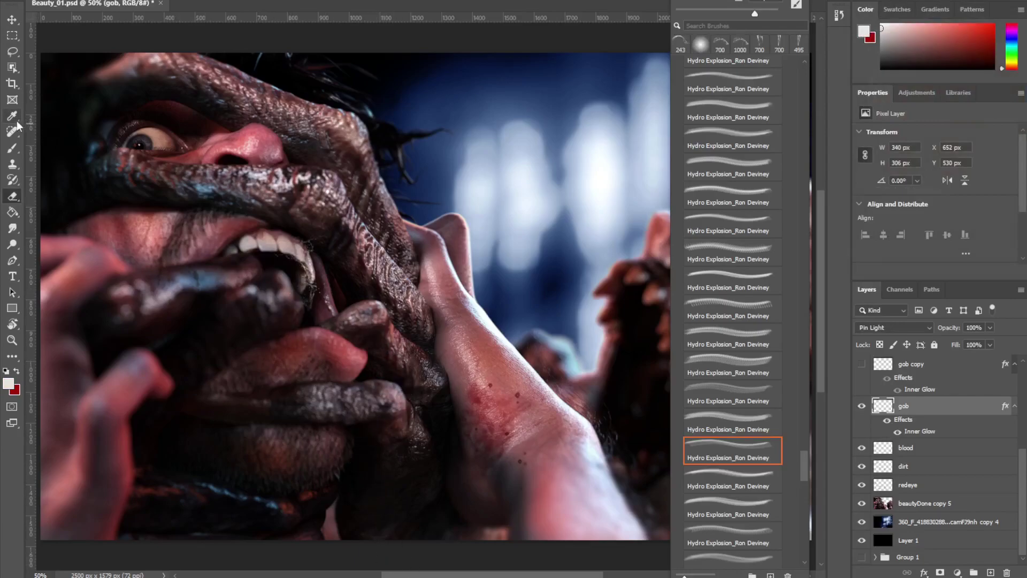
click(13, 149)
scroll(776, 444, down, 4)
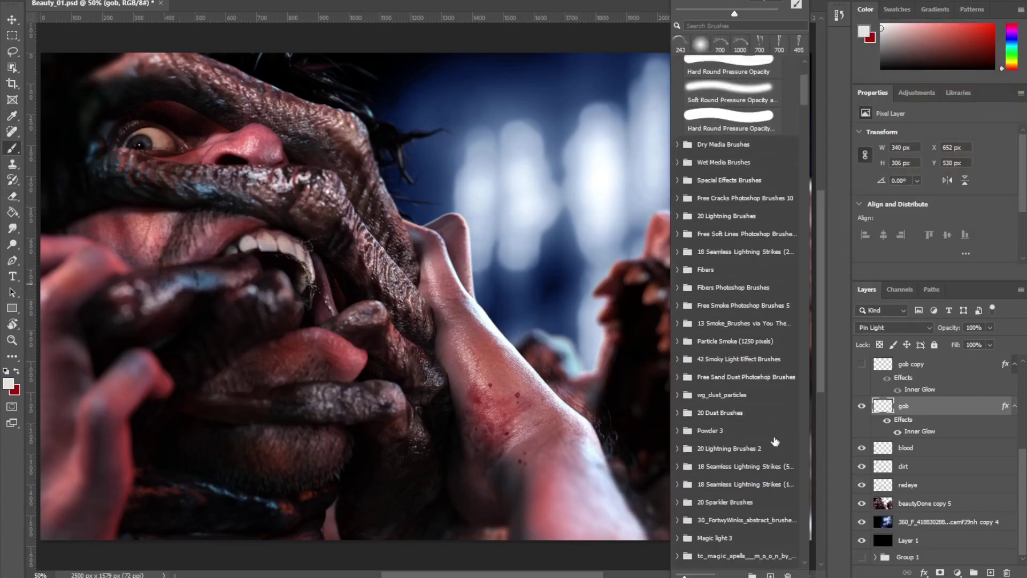
drag(806, 91, 807, 448)
click(741, 432)
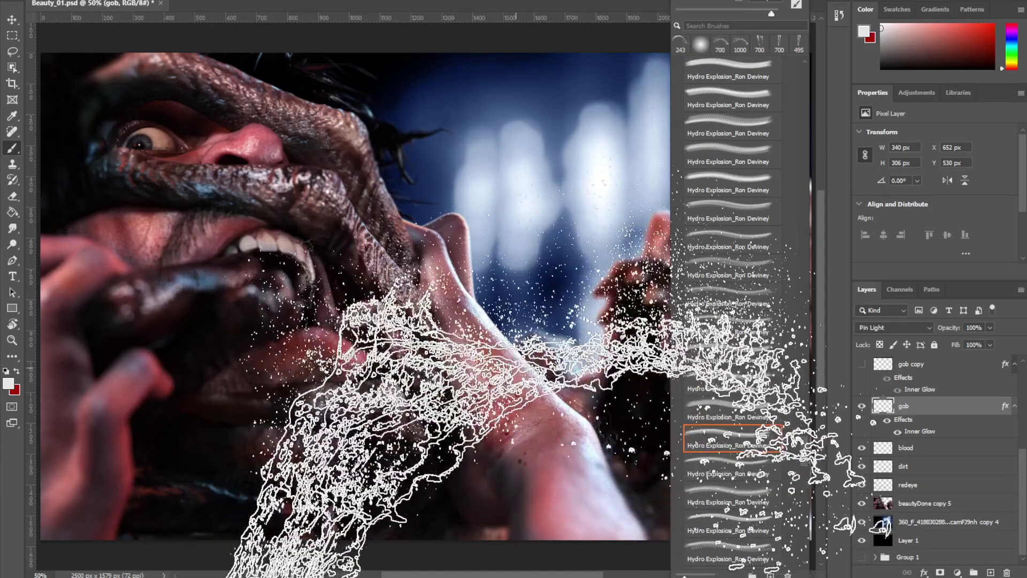
Step: Set the splash brush to 168 px with a rotated tip, and try one stamp above the mouth corner, then undo it
right_click(355, 244)
drag(404, 221, 389, 240)
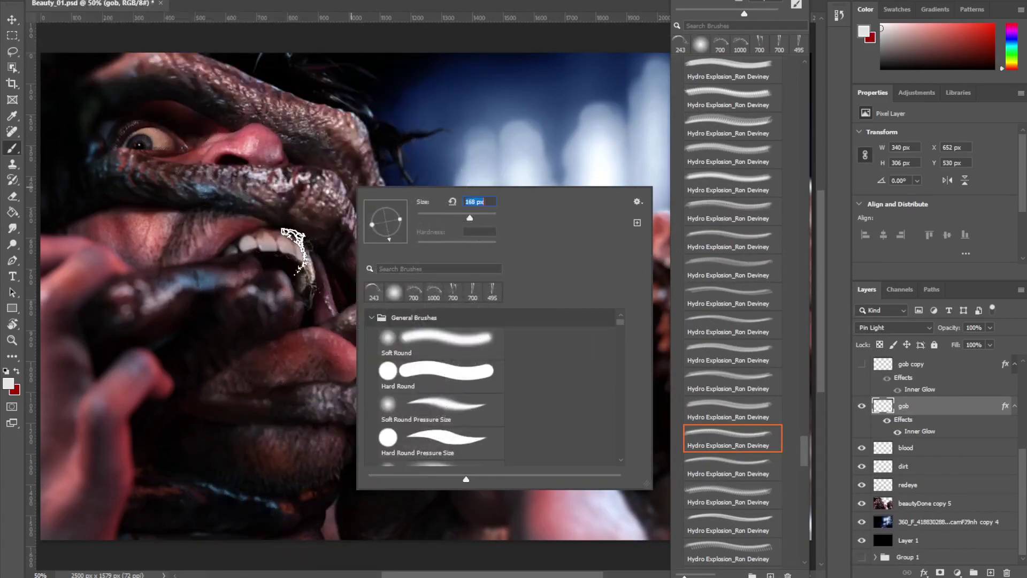
click(323, 230)
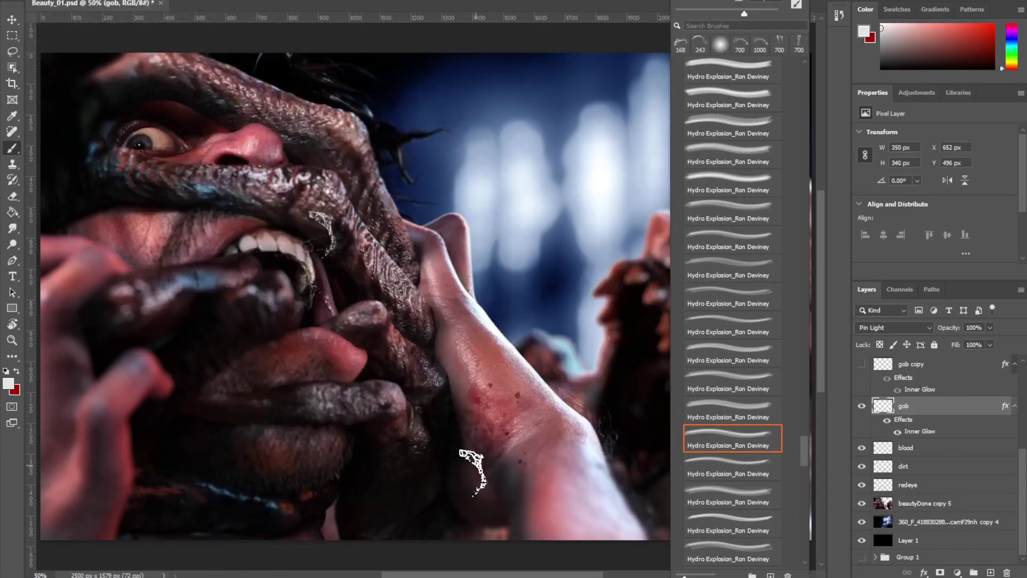
key(ctrl+z)
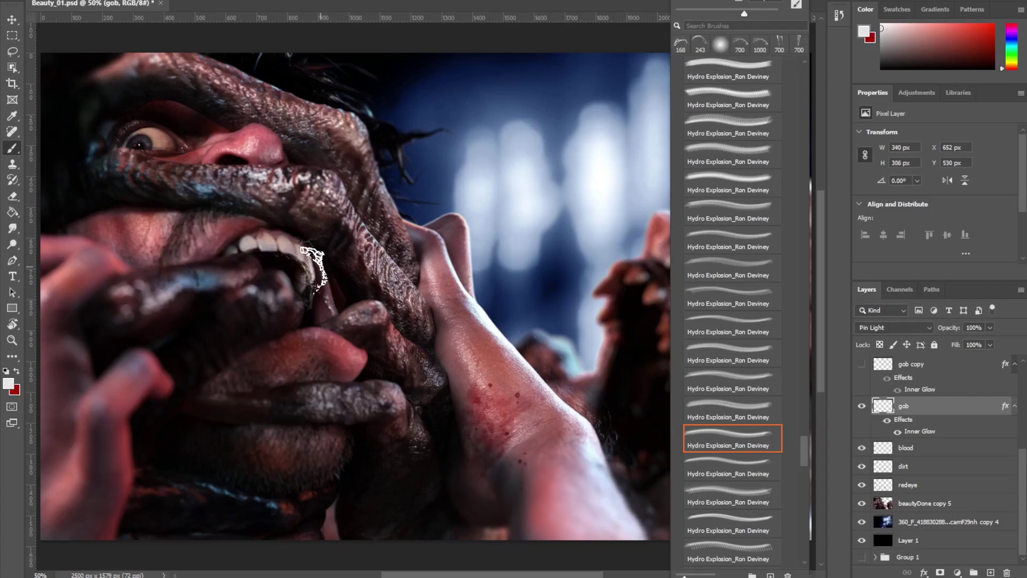
Step: Rotate the splash brush further and try light grey saliva stamps around the teeth on the gob layer, undoing each one
right_click(321, 270)
drag(378, 312, 369, 297)
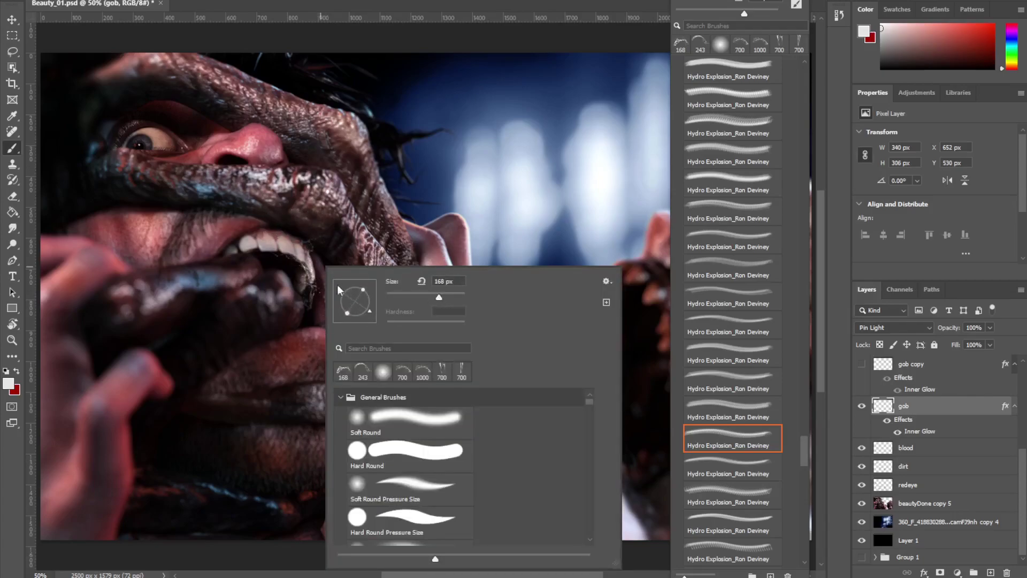
click(267, 239)
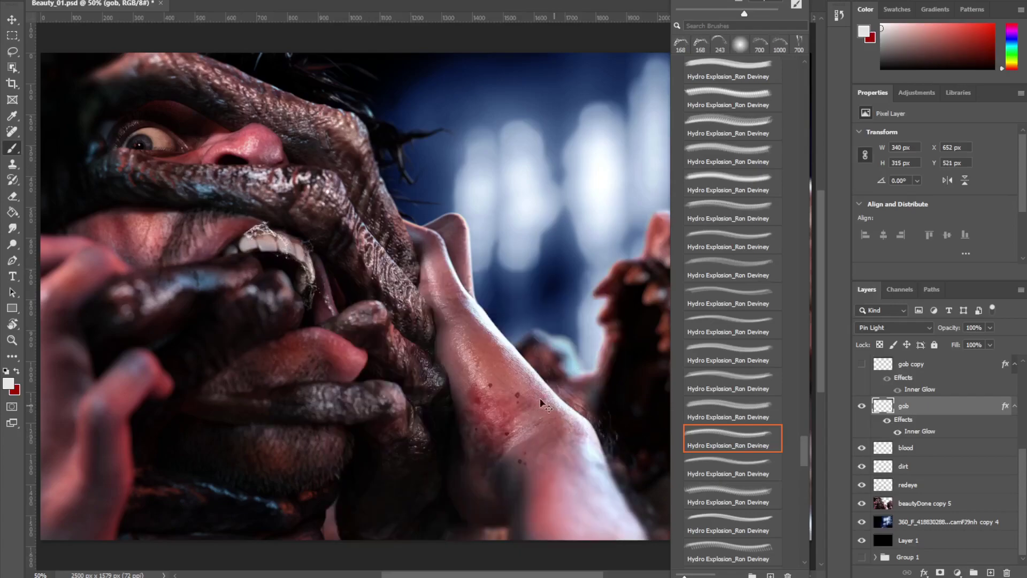
key(ctrl+z)
click(270, 249)
key(ctrl+z)
click(326, 276)
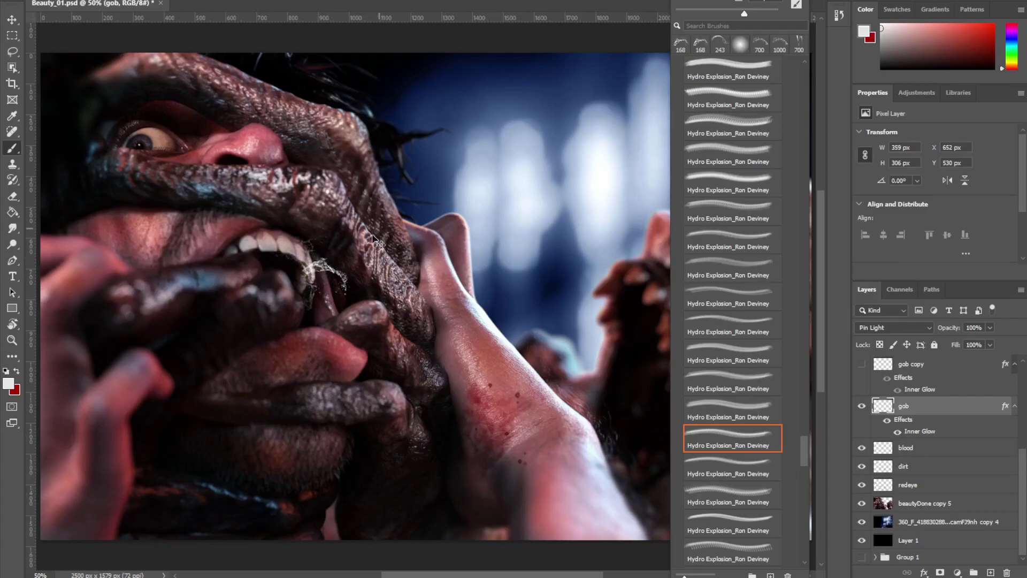
key(ctrl+z)
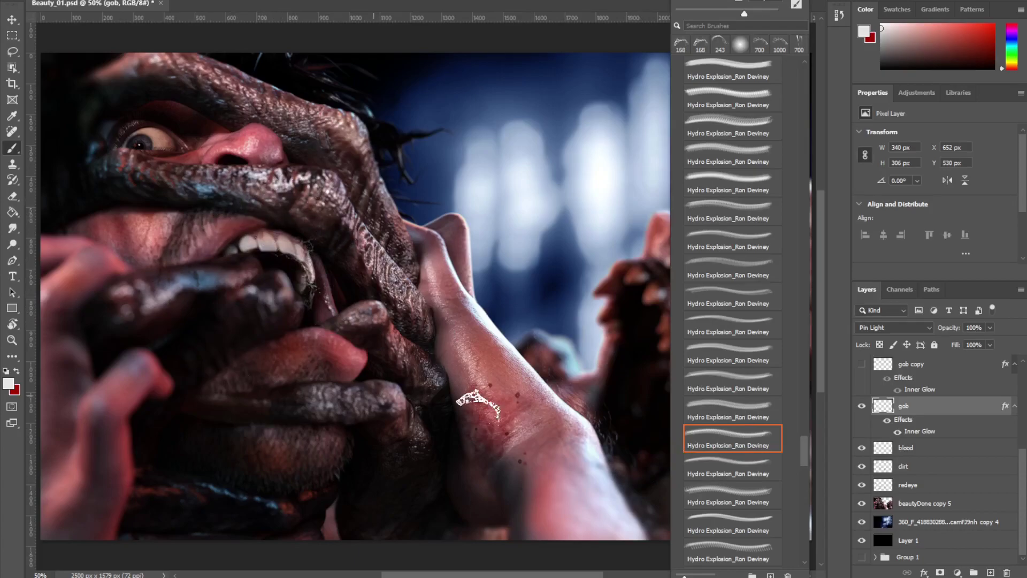
Step: Show the gob copy layer and the grunge-scratched-wall copy texture layer, and close the brush list
scroll(947, 463, up, 2)
scroll(953, 463, up, 1)
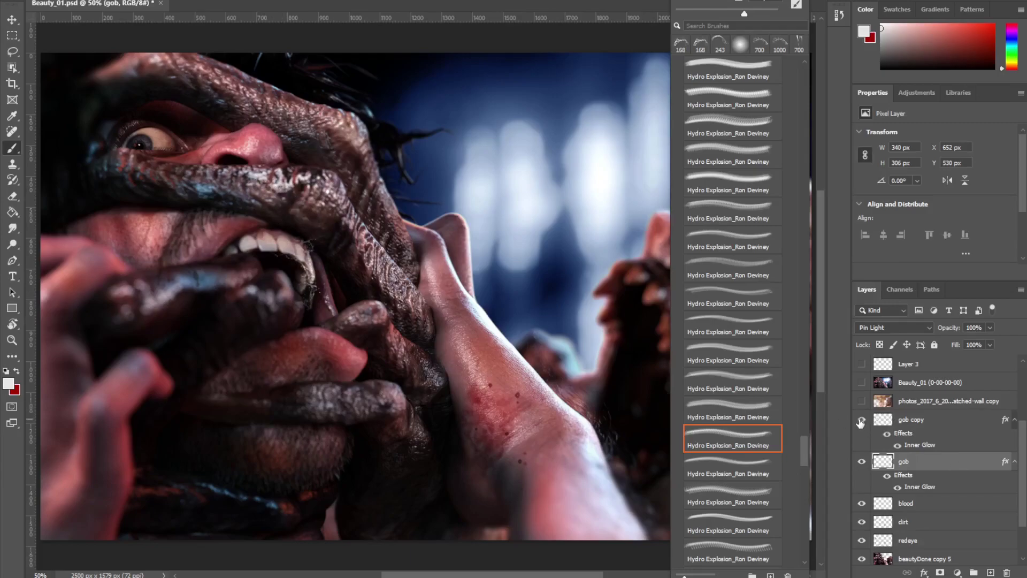
scroll(952, 435, up, 1)
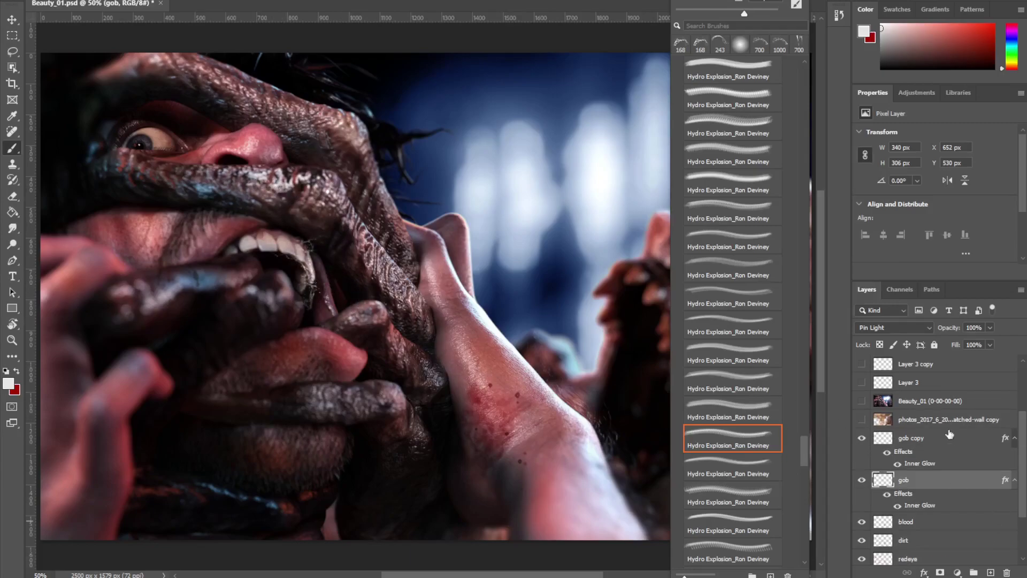
click(862, 420)
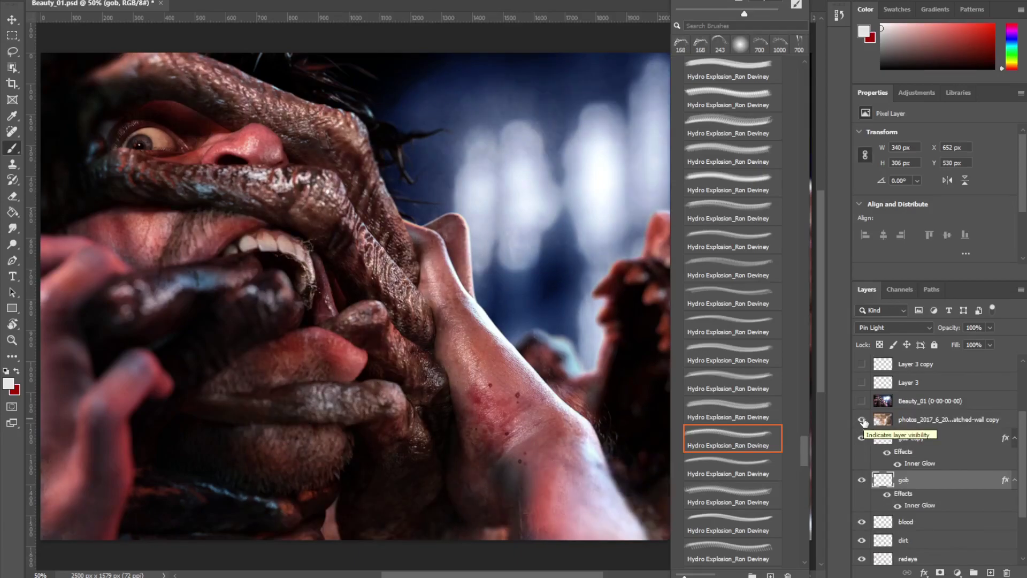
key(Escape)
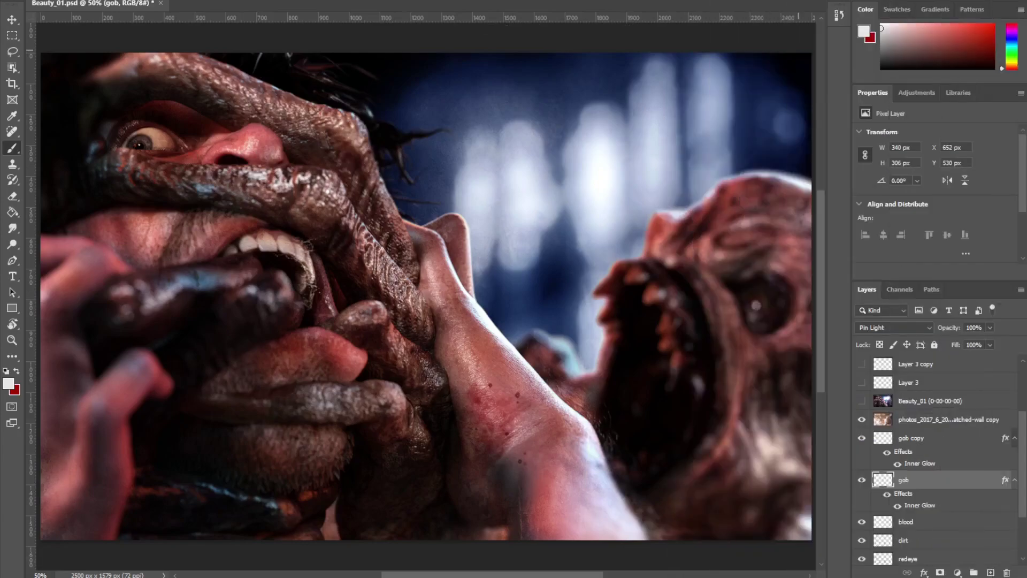
Step: Select the grunge-scratched-wall copy layer and compare the image with the texture off and on
click(919, 419)
click(861, 422)
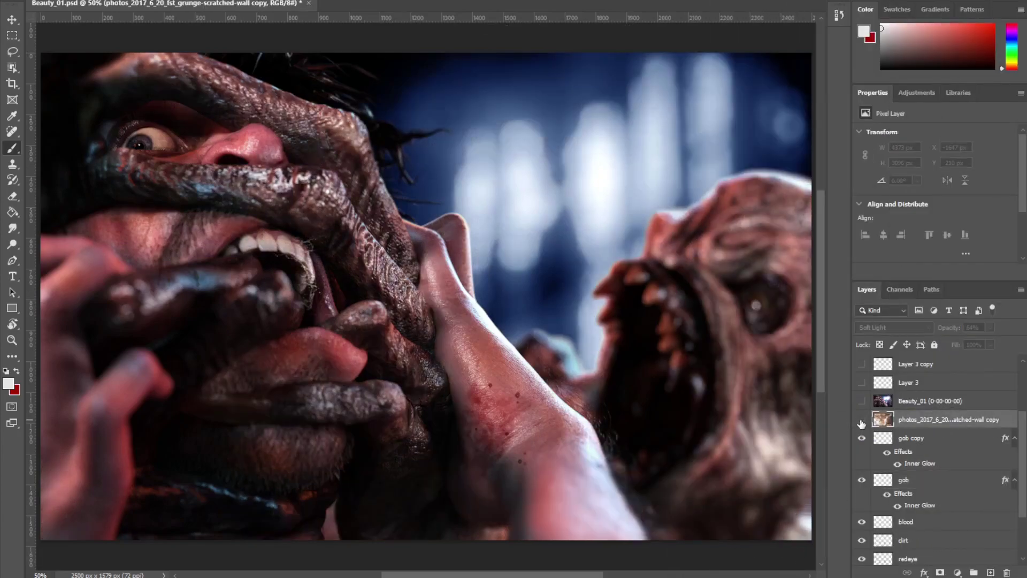
click(862, 422)
click(861, 422)
click(861, 422)
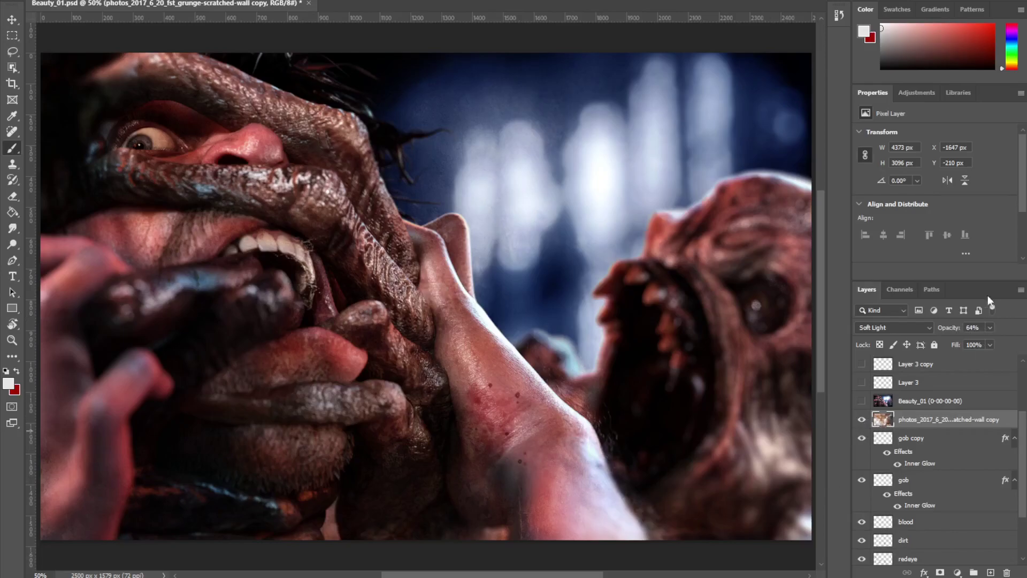
Step: Try the Normal blend mode and 100% opacity on the grunge-scratched-wall copy layer, and undo both changes
click(933, 327)
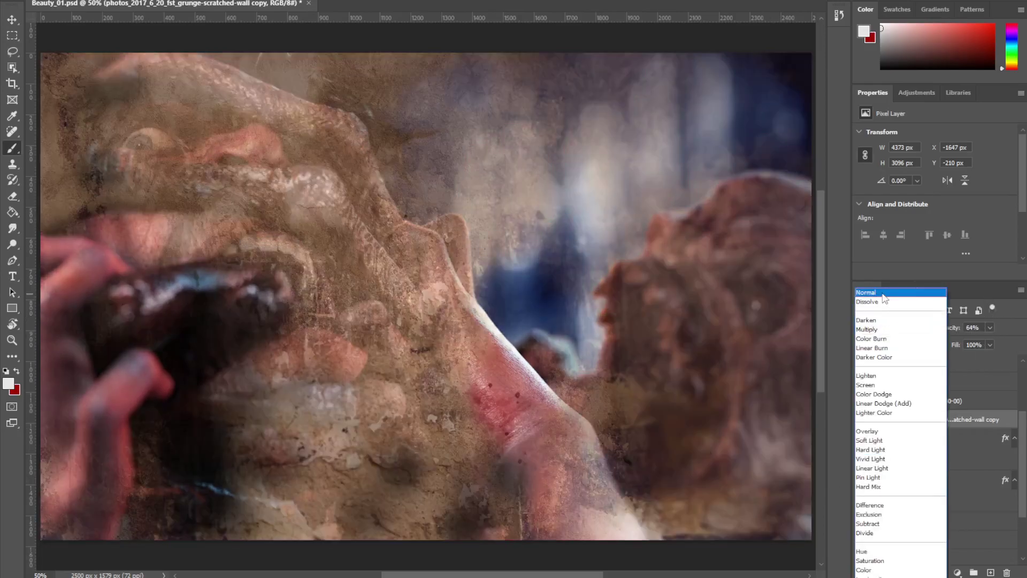
click(882, 293)
click(991, 327)
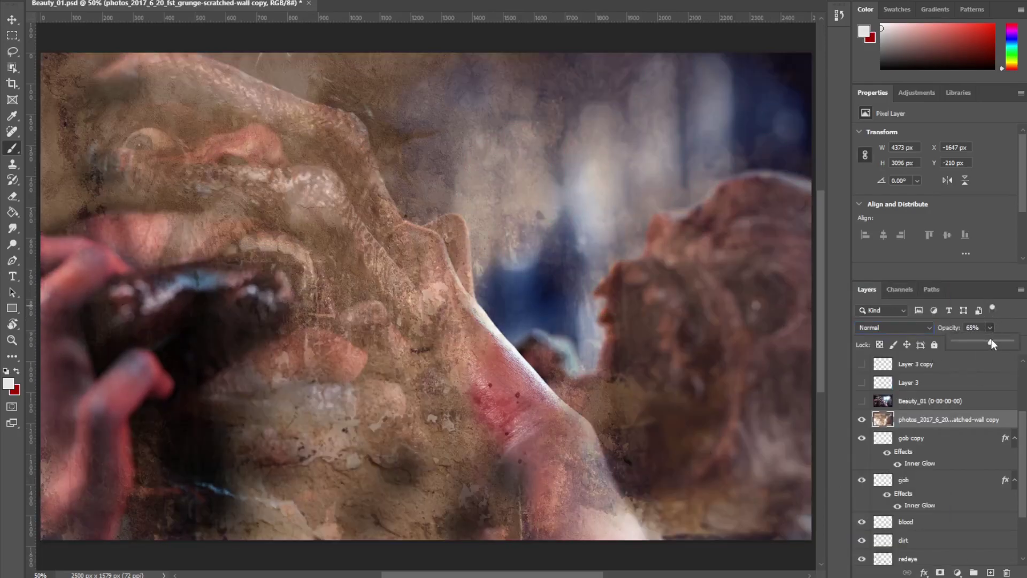
drag(991, 343, 1014, 343)
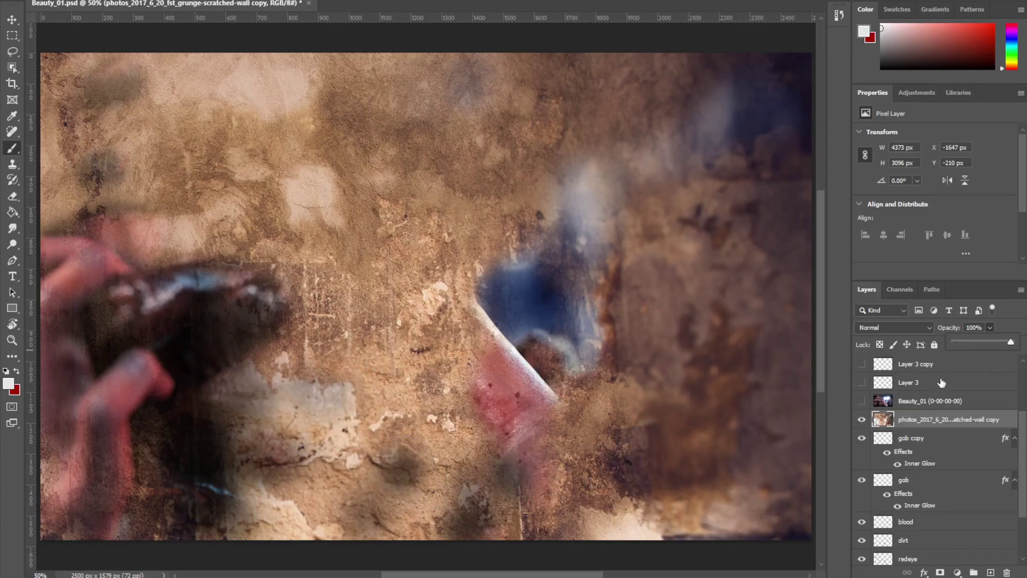
key(ctrl+z)
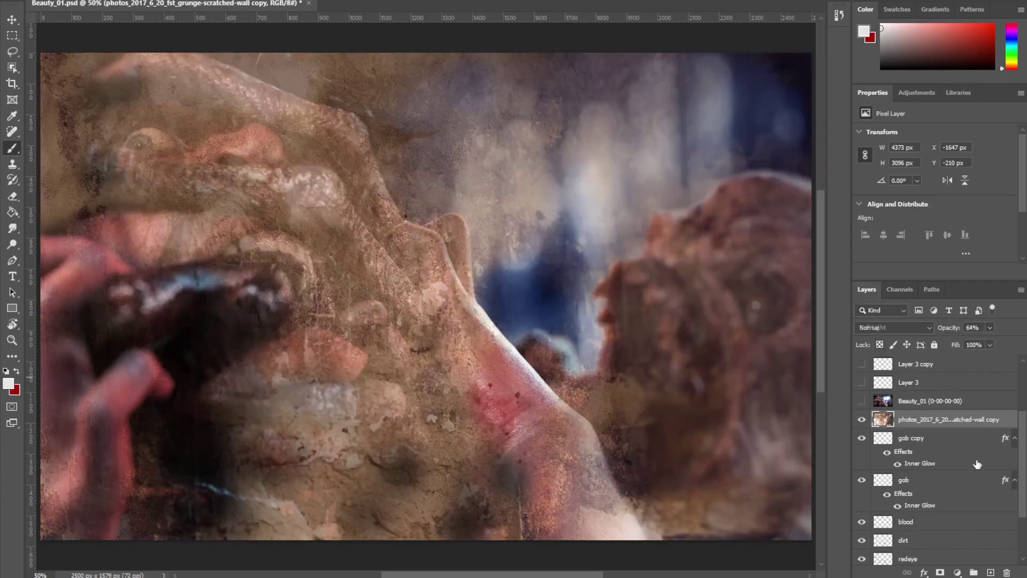
key(ctrl+z)
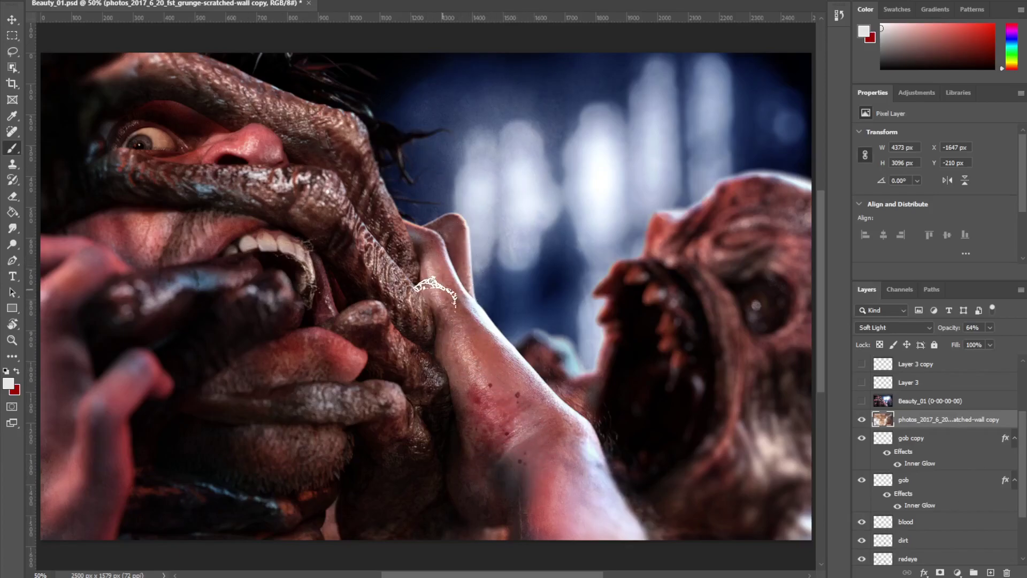
Step: Switch to the Move tool and compare the image with the grunge-scratched-wall copy texture off and on
key(v)
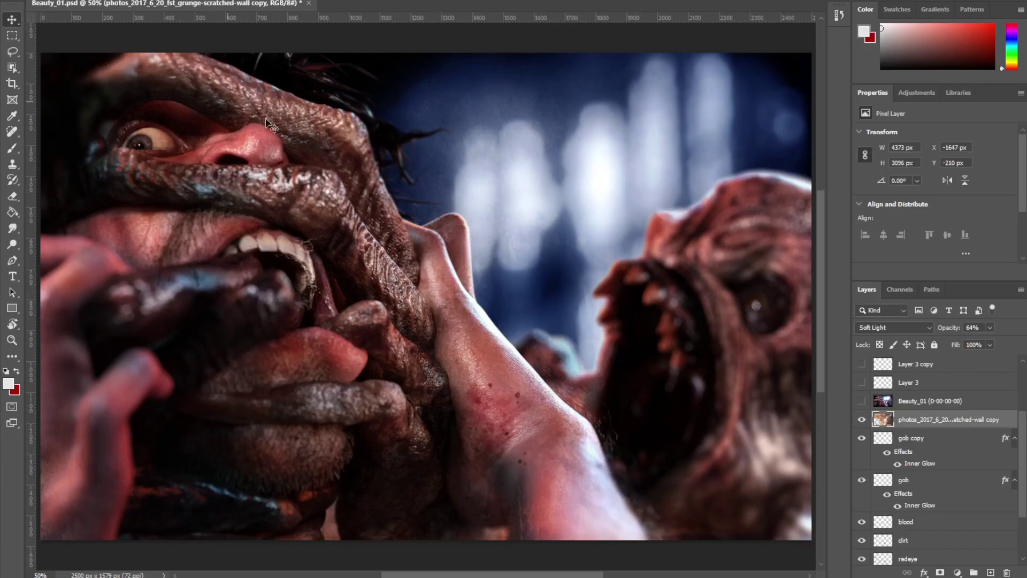
click(861, 420)
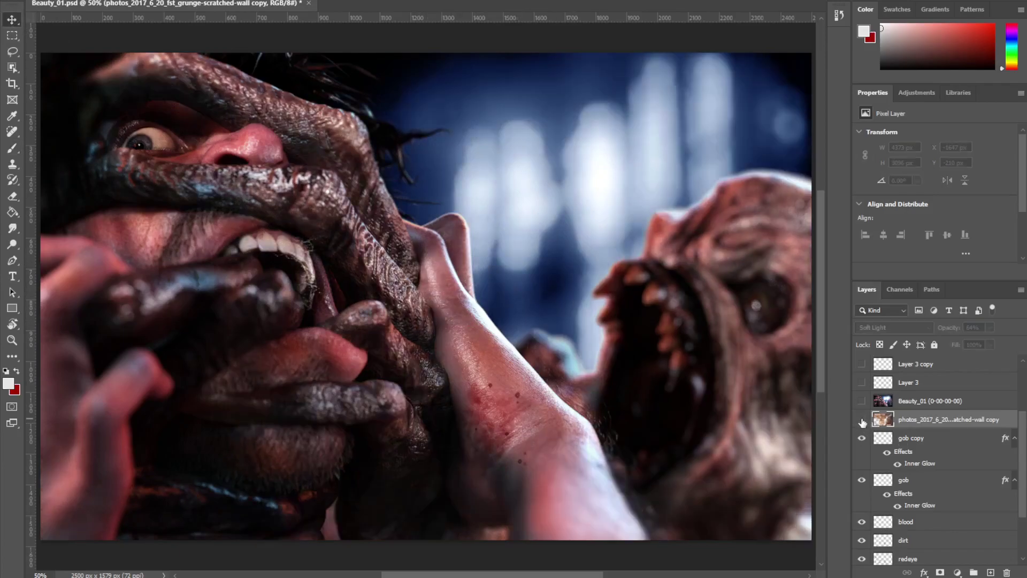
click(861, 421)
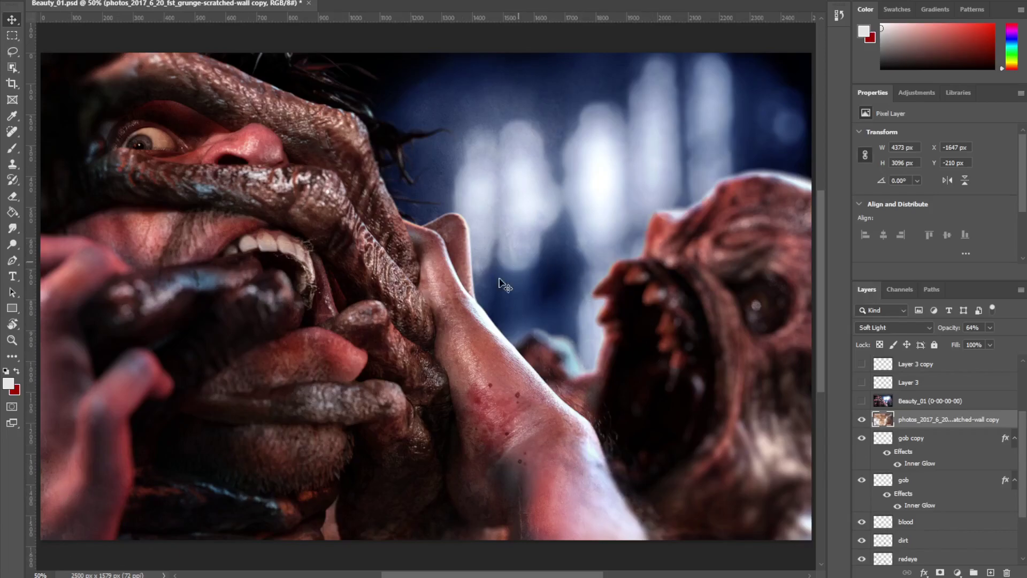
click(862, 421)
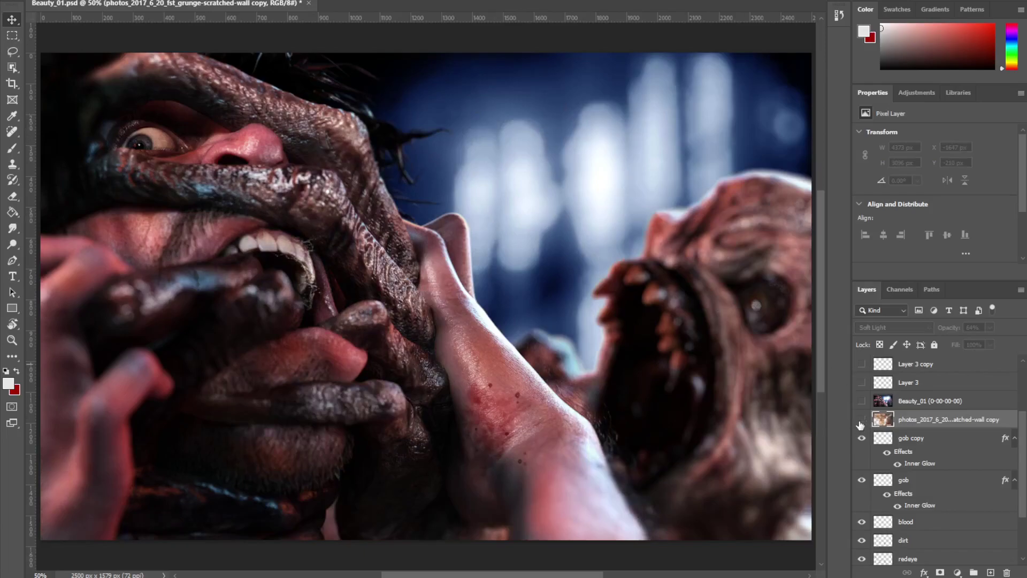
click(861, 421)
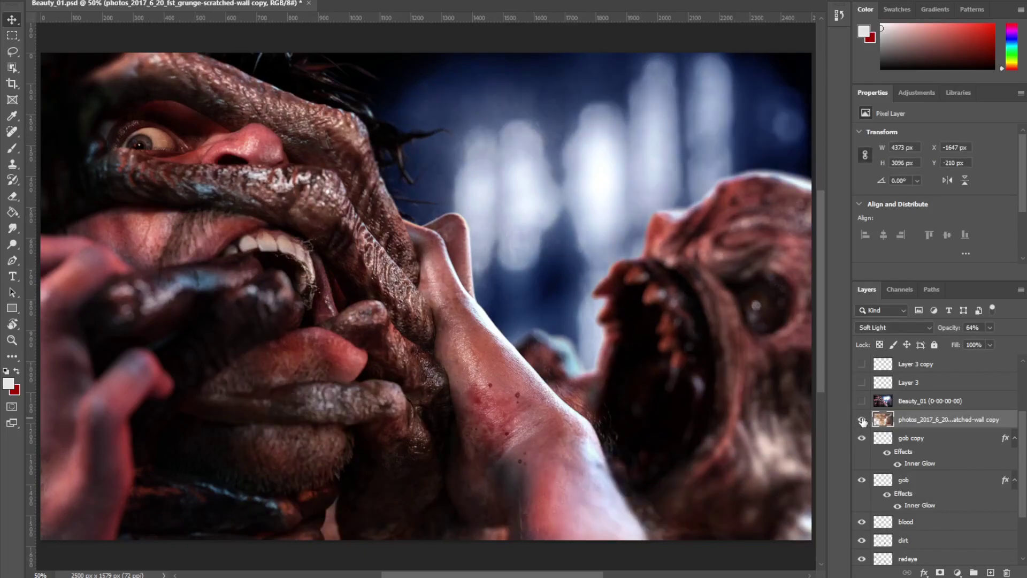
click(862, 421)
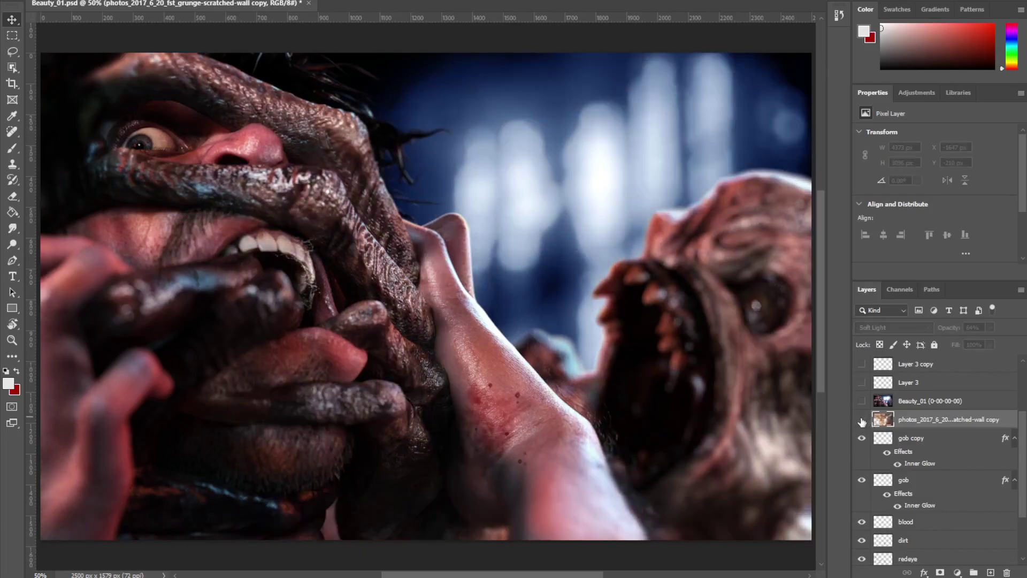
click(862, 422)
click(862, 423)
click(862, 422)
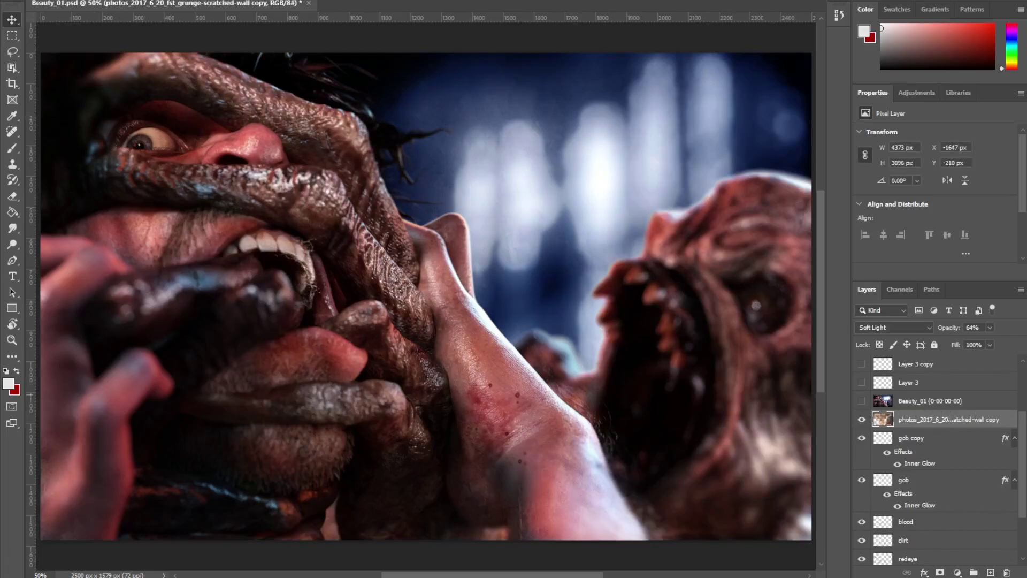
Step: Show Layer 3, Layer 3 copy and Layer 3 copy 2, and preview the vinyet layer before hiding it again
scroll(1012, 422, up, 3)
click(862, 459)
click(863, 459)
click(862, 459)
click(863, 440)
click(862, 403)
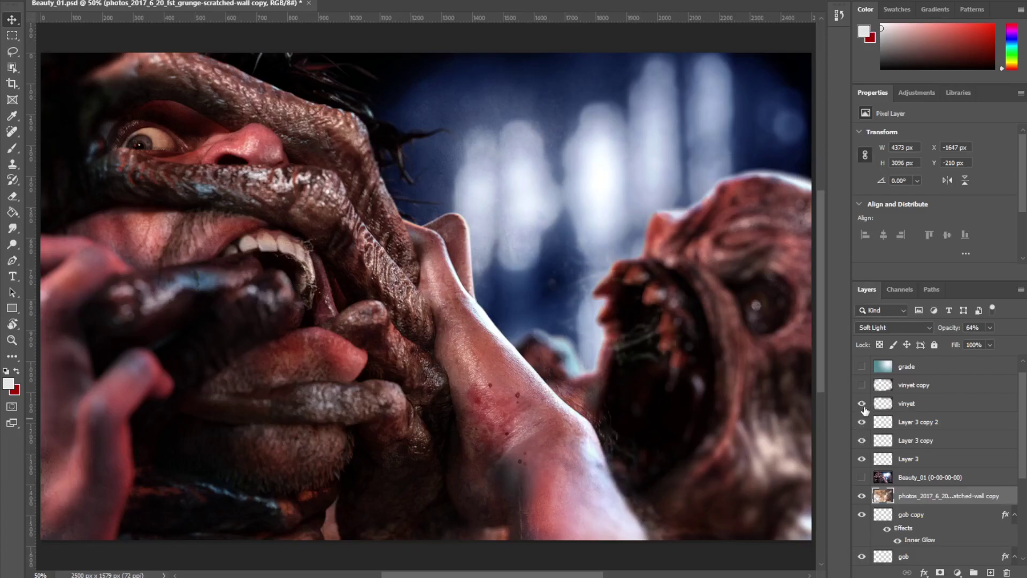
click(864, 404)
Step: Compare the image with the Beauty_01 (0-00-00-00) layer on and off
scroll(1019, 441, down, 1)
click(862, 446)
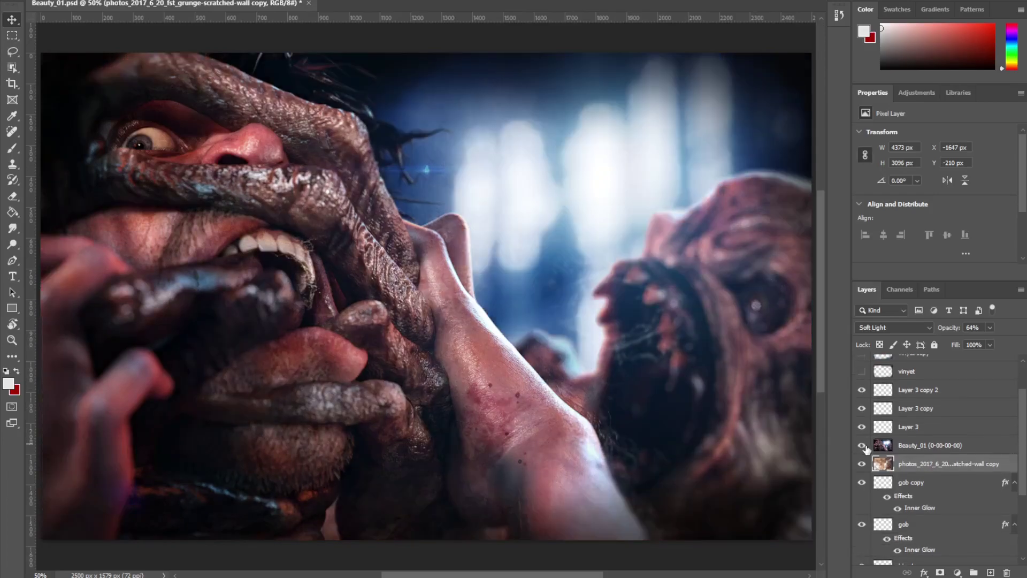
click(862, 446)
click(861, 446)
click(862, 447)
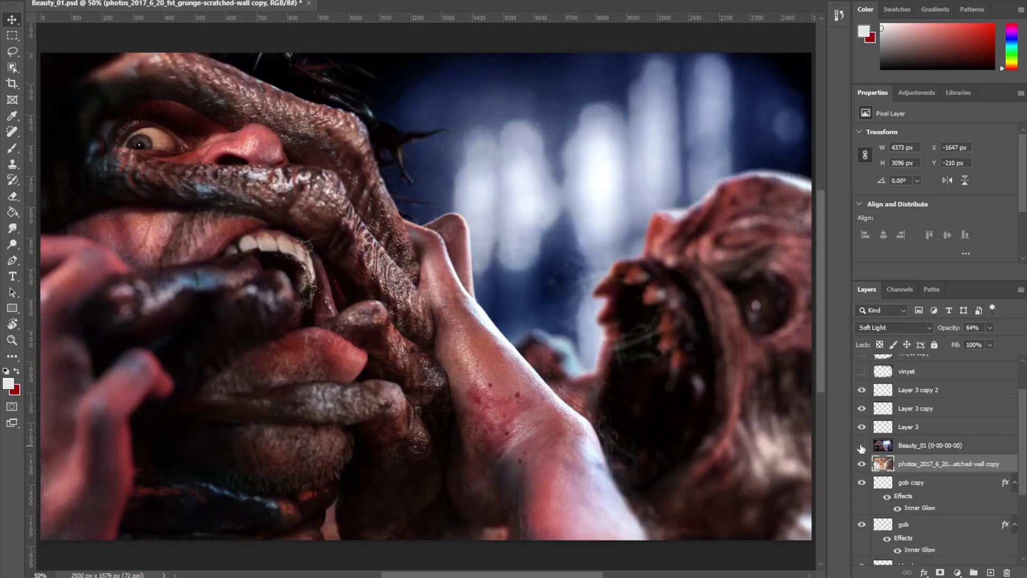
click(862, 447)
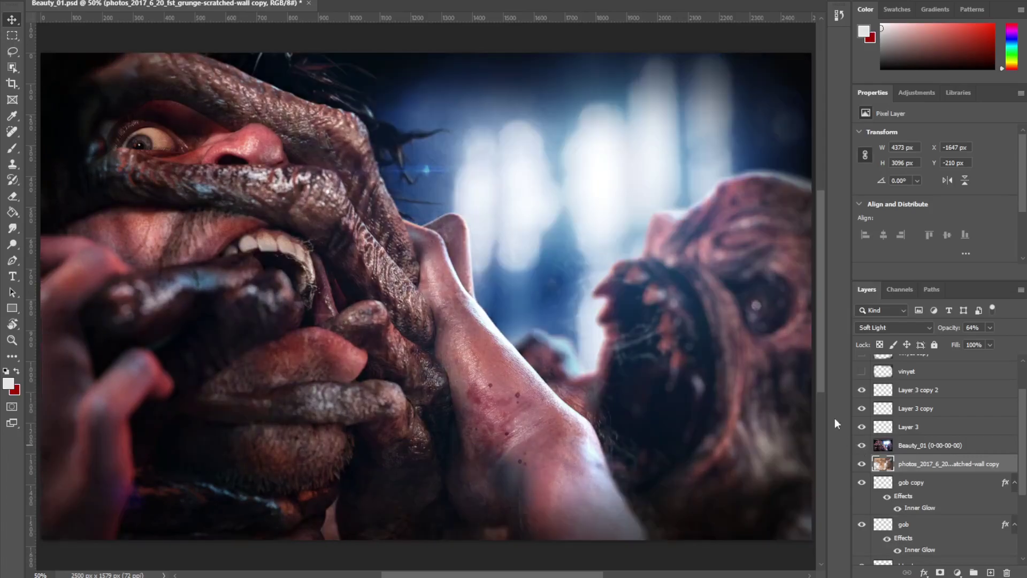
click(862, 447)
click(862, 448)
click(862, 447)
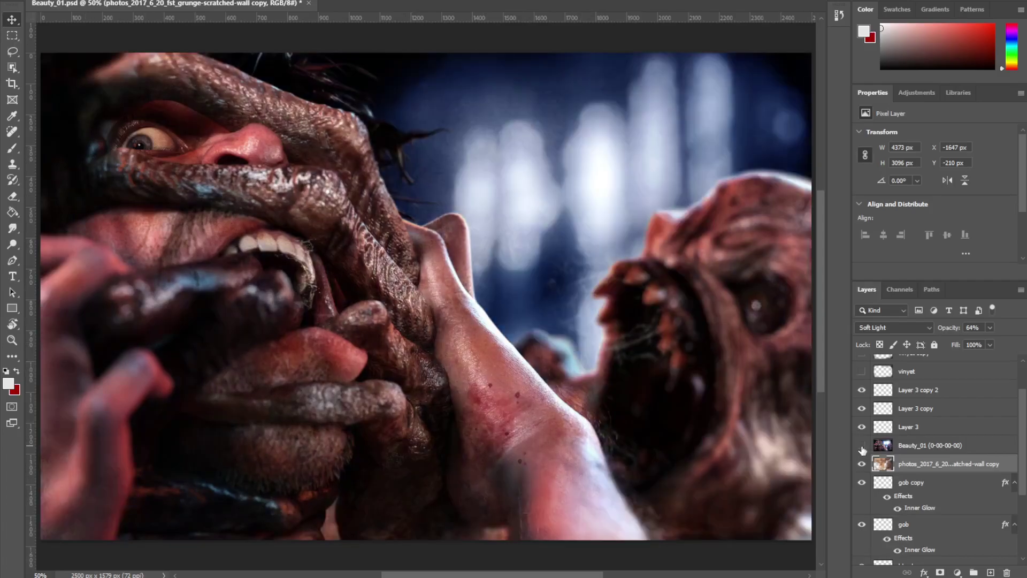
click(862, 448)
Step: Hide Layer 3, Layer 3 copy and Layer 3 copy 2, and show the Beauty_01 (0-00-00-00) layer
drag(862, 426, 861, 389)
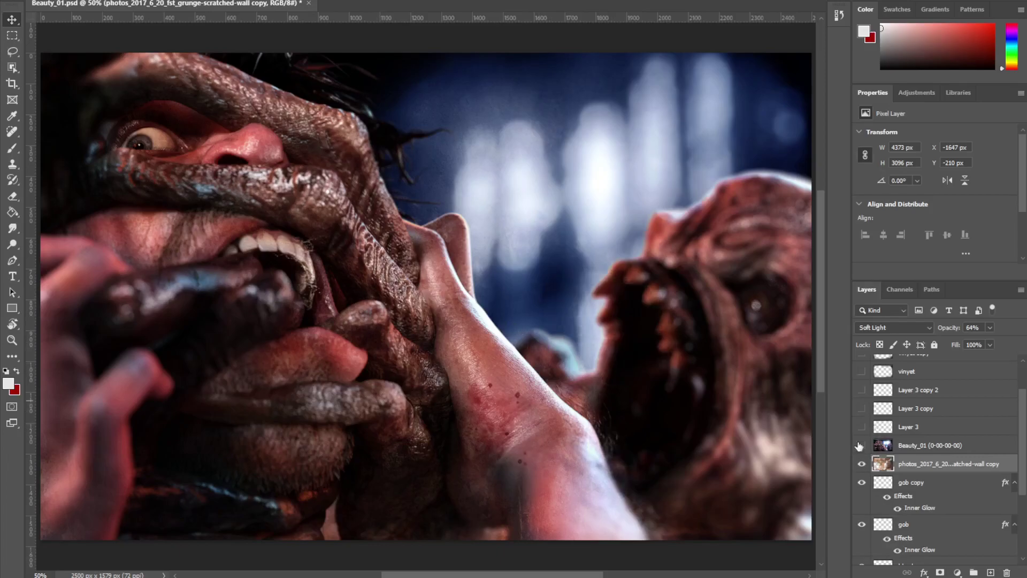
click(861, 447)
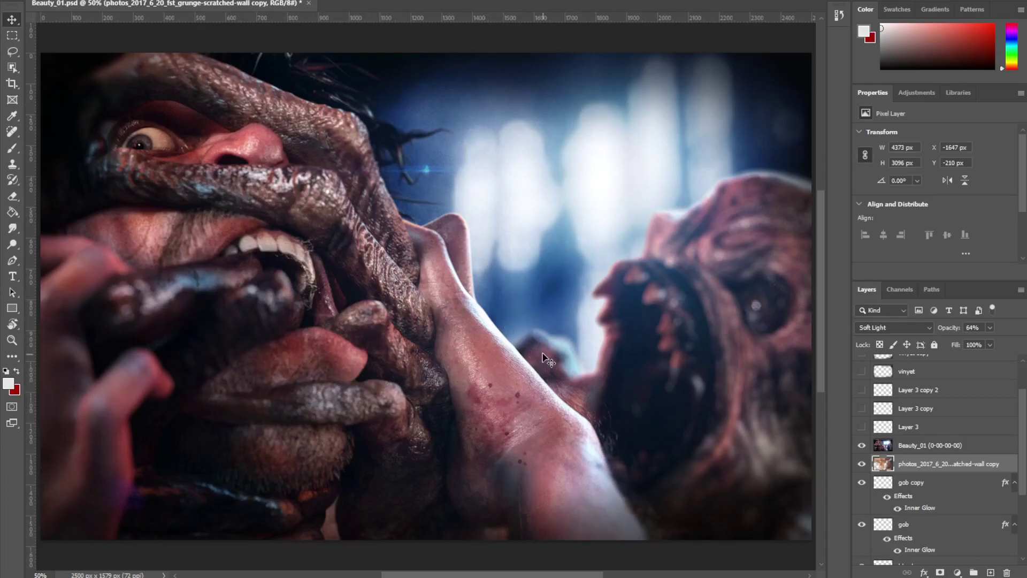
click(861, 446)
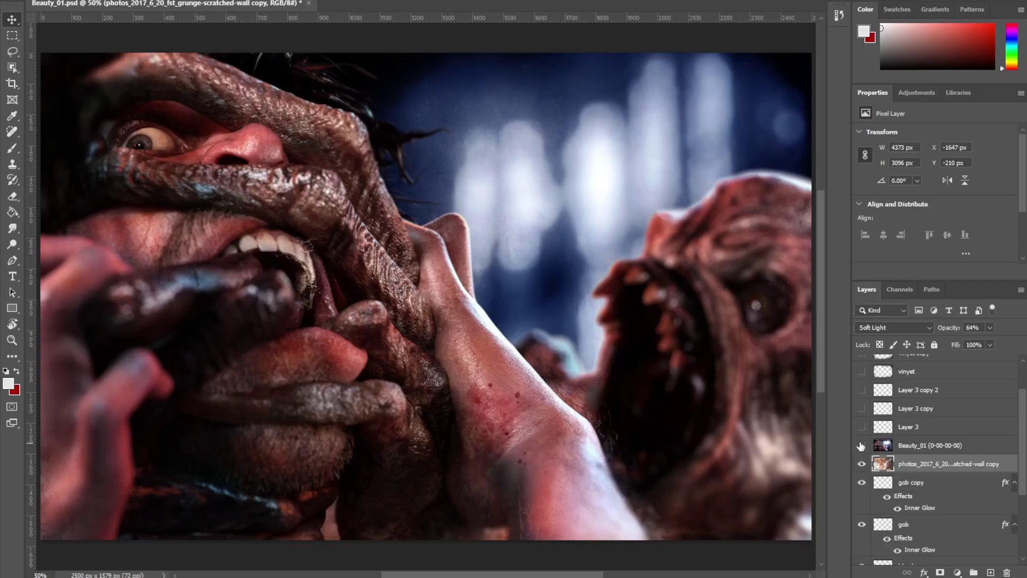
click(861, 446)
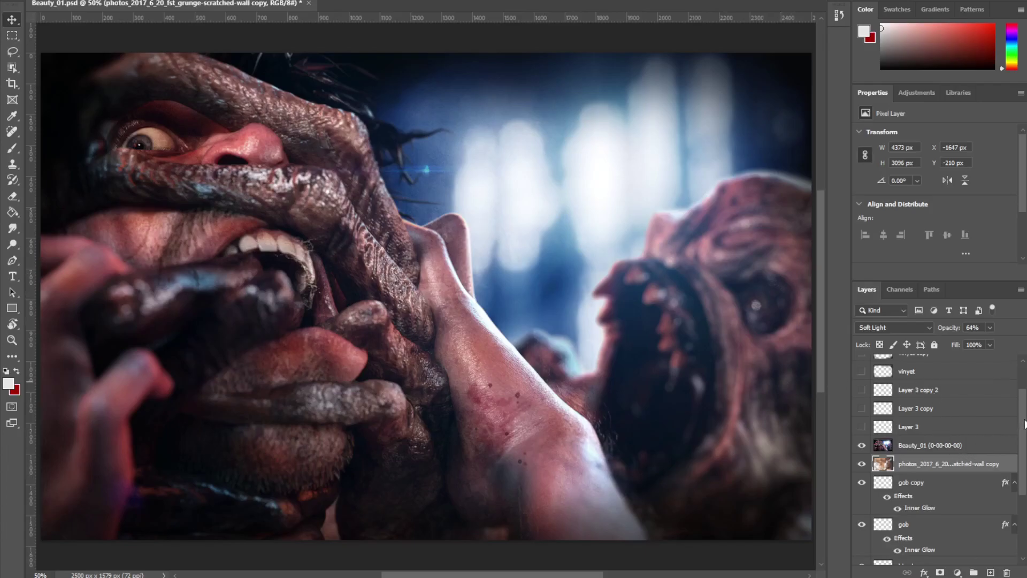
Step: Select and show the grade layer, and hide the Beauty_01 (0-00-00-00) layer
scroll(1023, 417, up, 2)
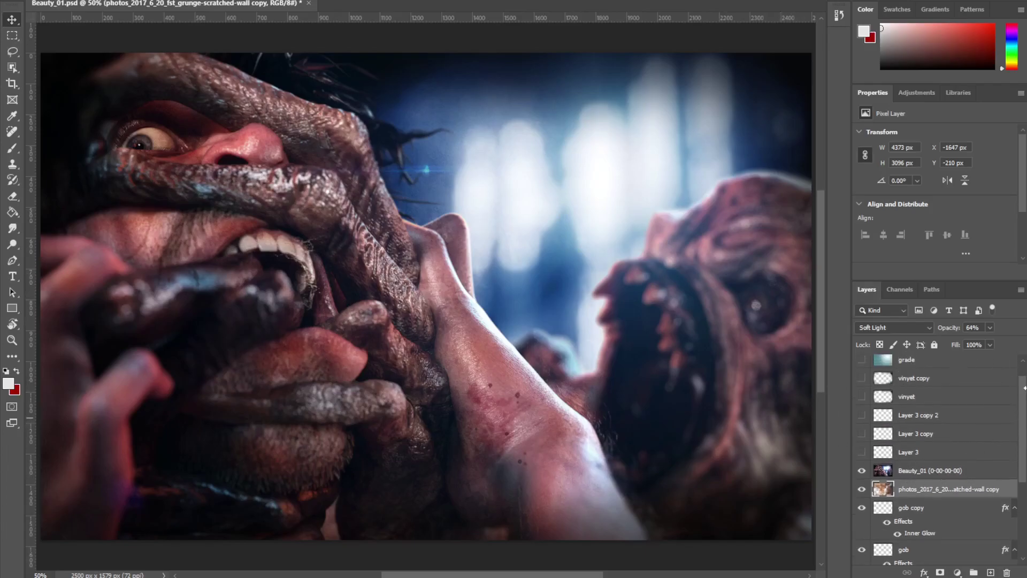
scroll(952, 387, up, 1)
click(905, 384)
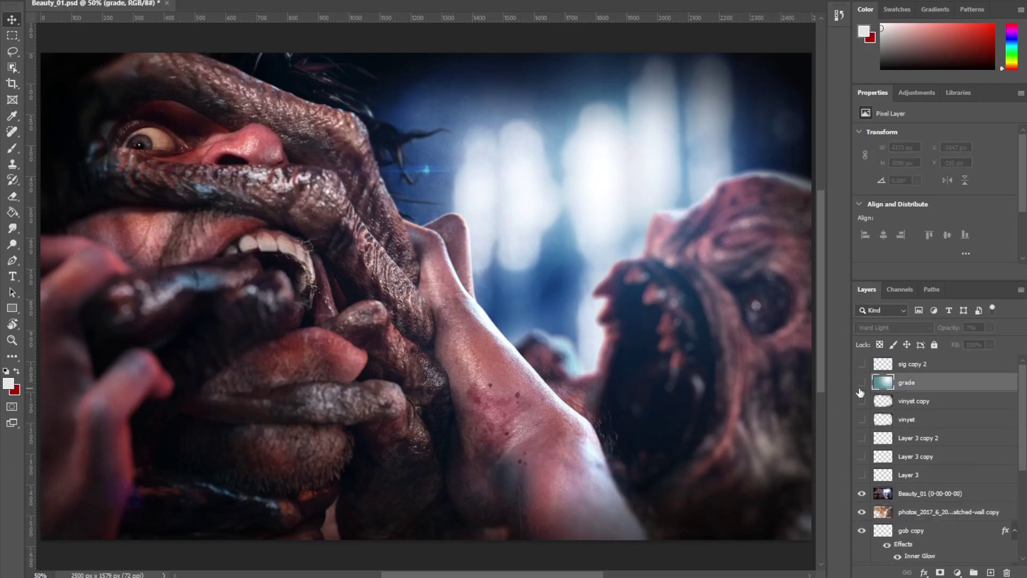
click(862, 383)
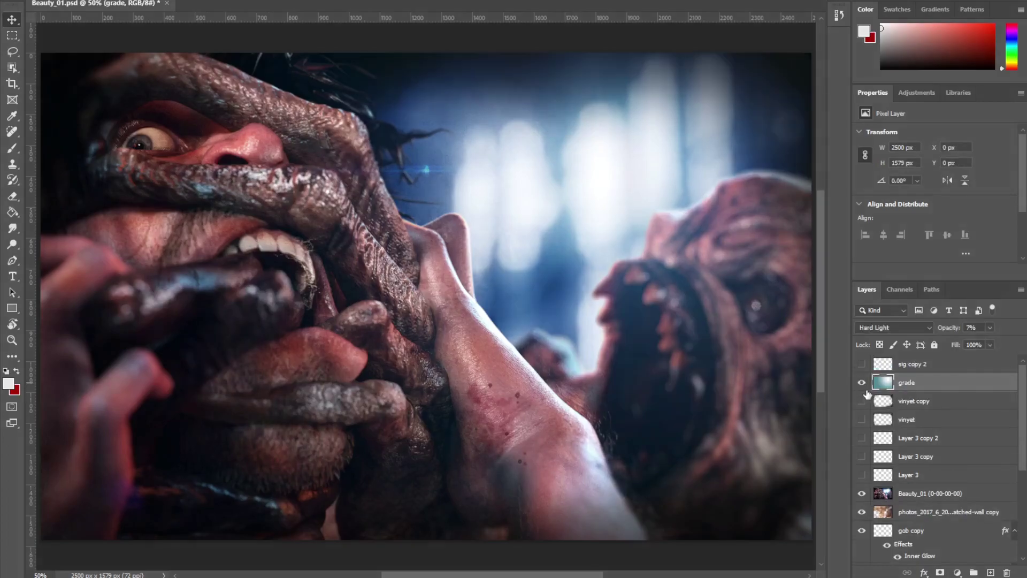
click(862, 494)
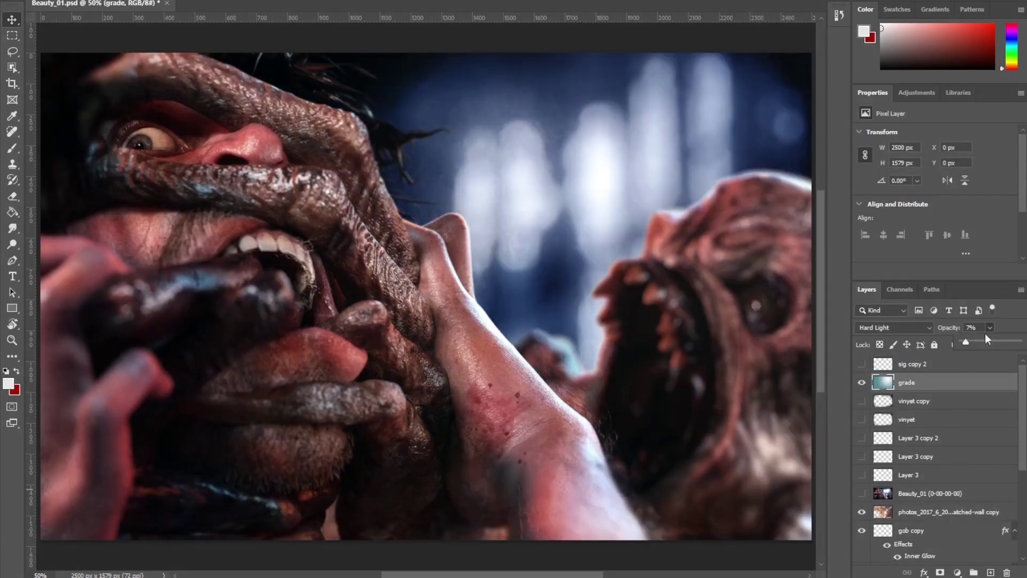
Step: Raise the grade layer's opacity to 54% and compare the image with the layer off and on
drag(997, 343, 993, 342)
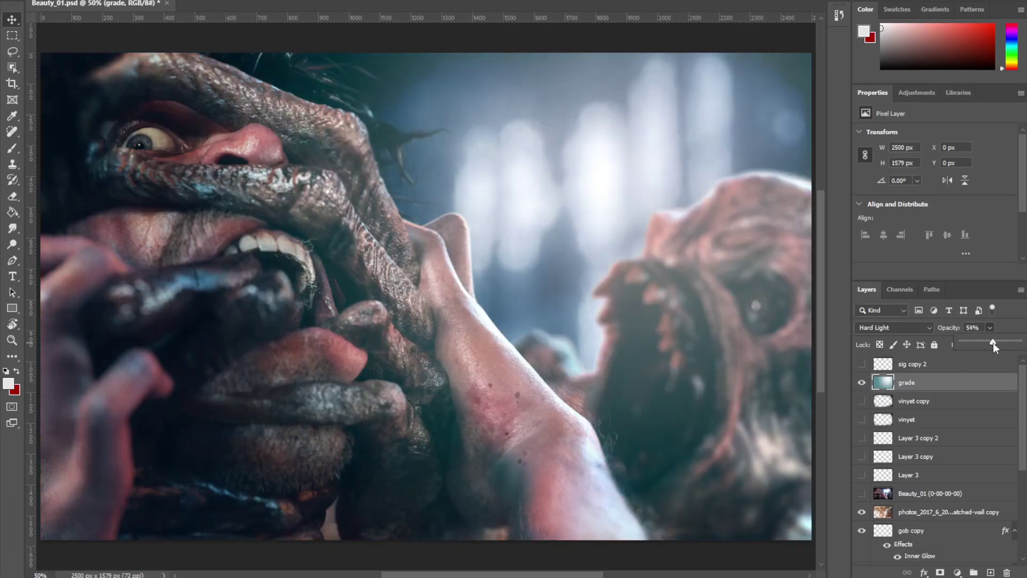
click(920, 388)
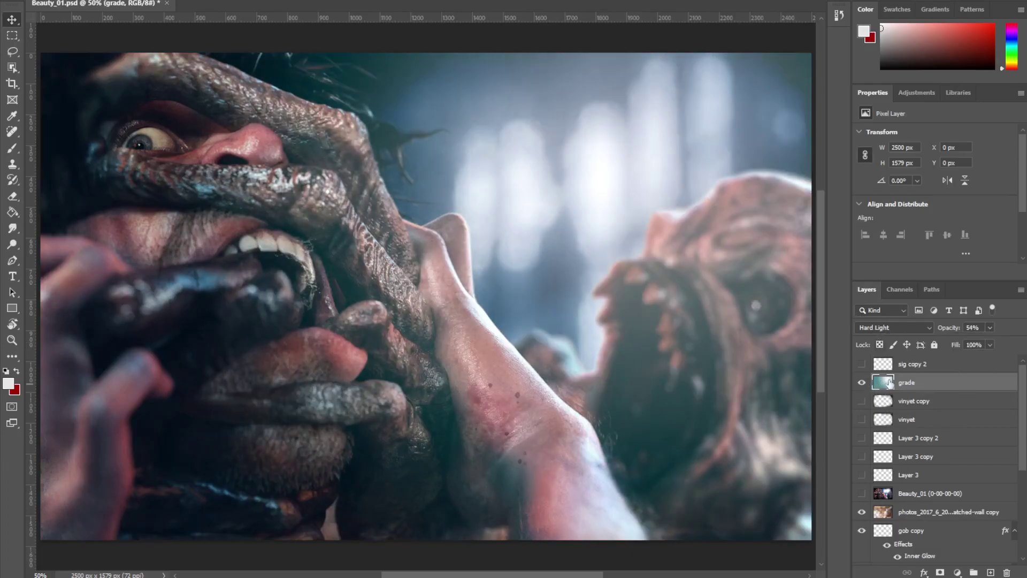
click(862, 383)
click(863, 382)
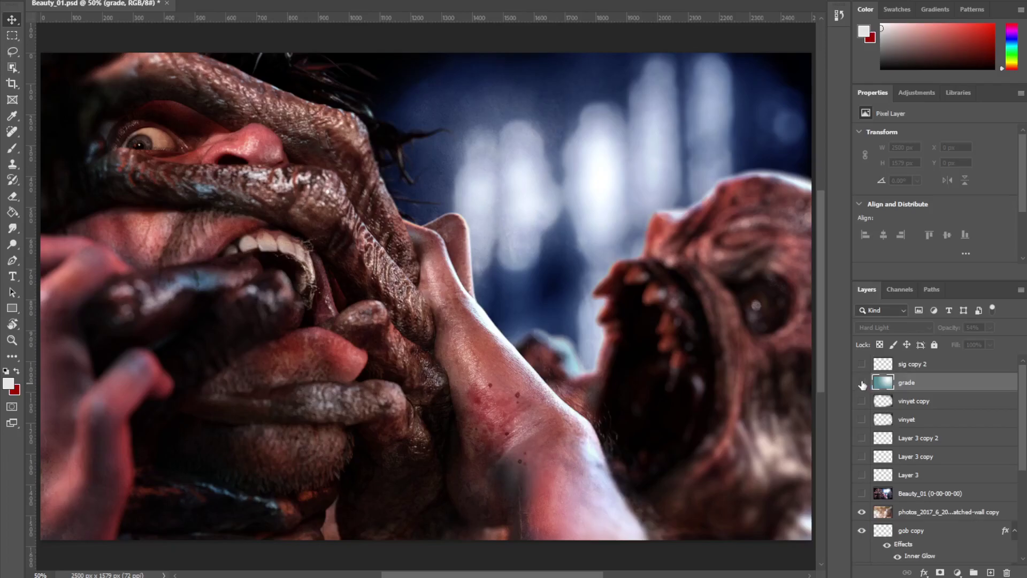
click(862, 383)
Step: Set the grade layer's opacity to 20% and compare the image with the layer off and on
click(990, 327)
drag(990, 341, 1012, 343)
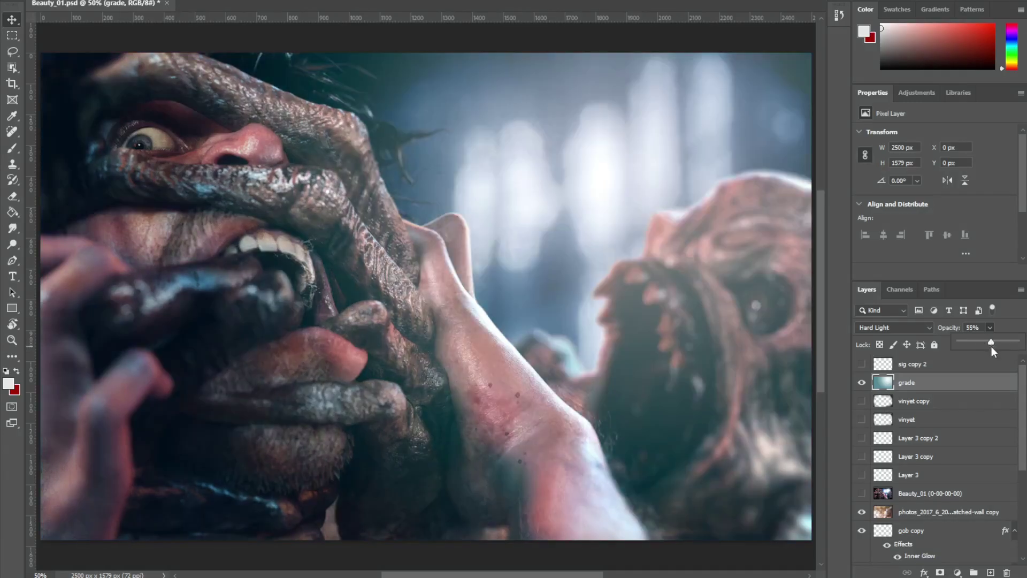
drag(981, 347, 971, 347)
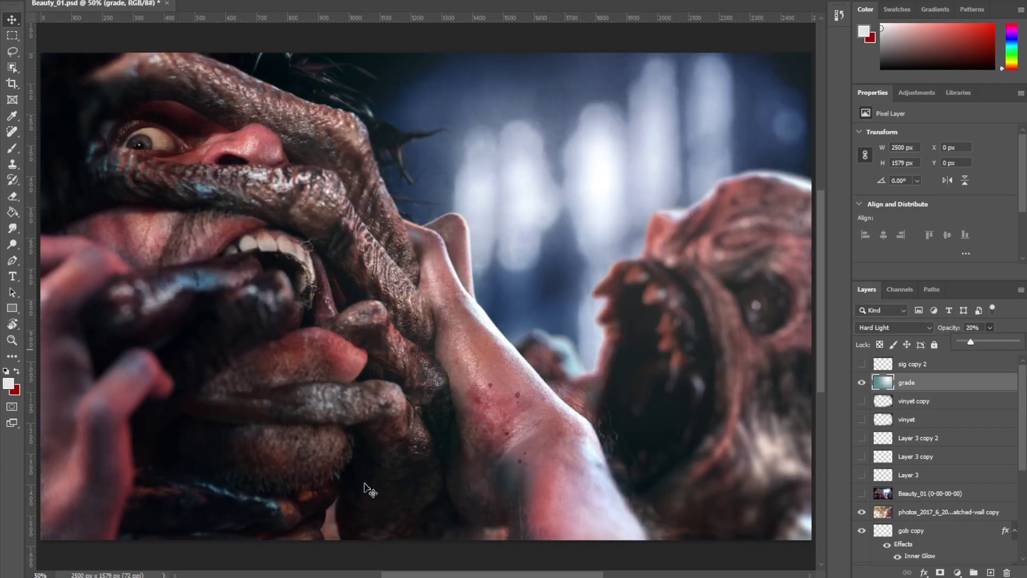
click(862, 383)
click(862, 383)
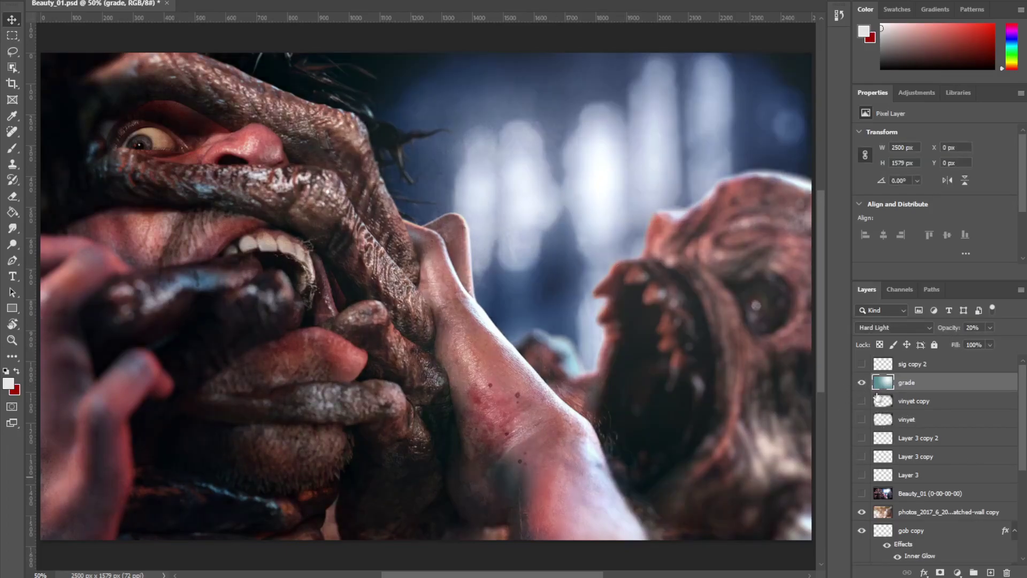
Step: Hide the grade layer and show the Beauty_01 (0-00-00-00) layer
click(862, 383)
click(862, 493)
scroll(1026, 433, down, 2)
scroll(1025, 428, up, 2)
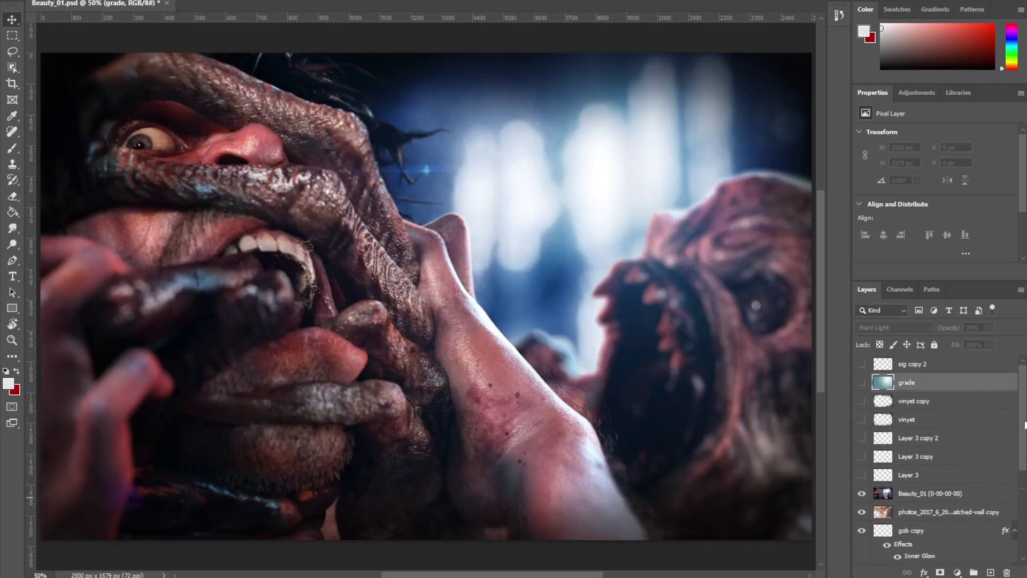
Step: Show the vinyet and vinyet copy layers to darken the image edges
click(862, 421)
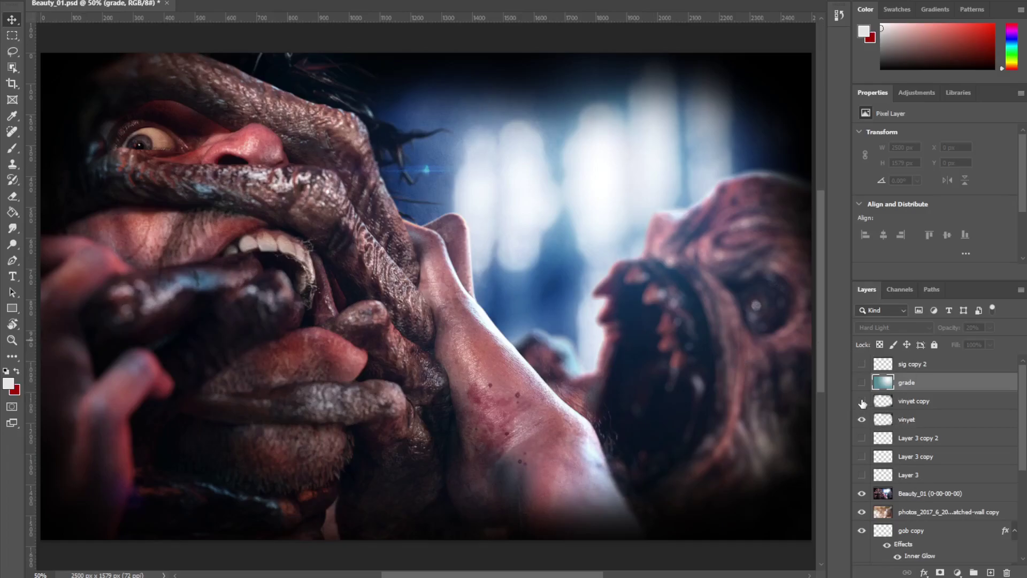
click(862, 401)
click(863, 402)
click(862, 401)
Step: Select the vinyet copy layer and compare the image with it off and on
click(928, 420)
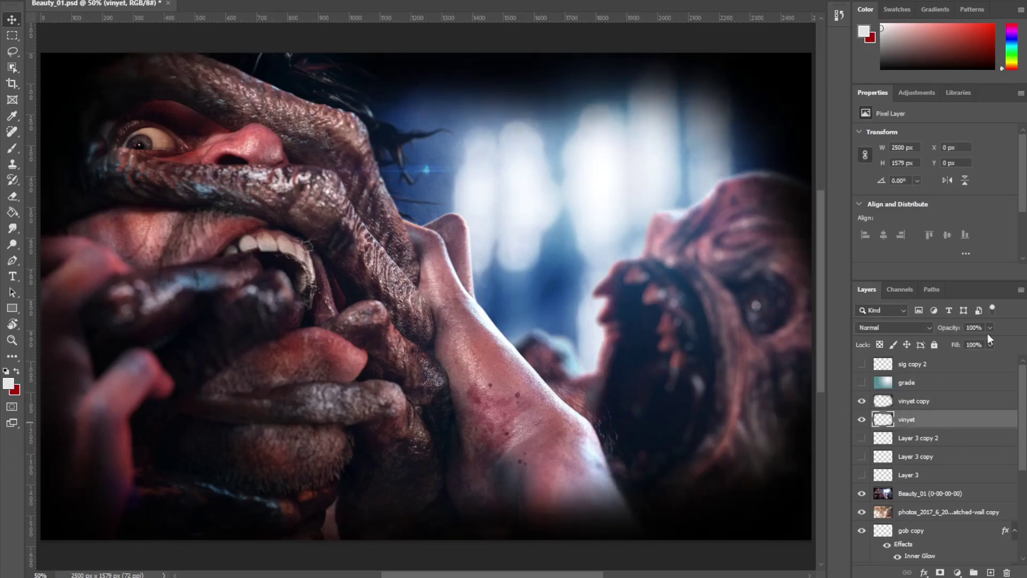
click(932, 403)
click(861, 403)
click(862, 402)
click(862, 402)
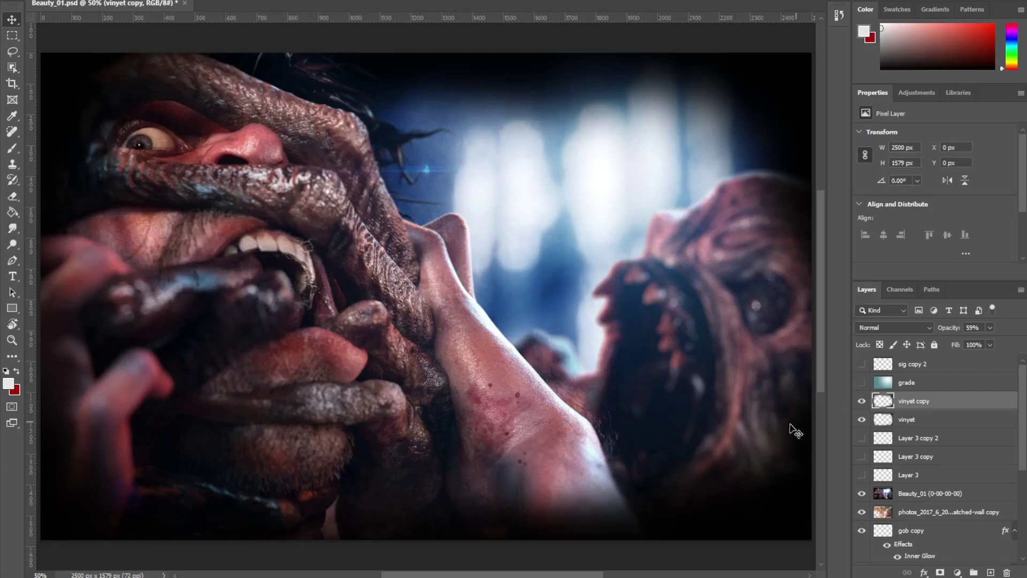
Step: Check the vinyet copy layer off and on, and show the sig copy 2 layer to add the signature
click(866, 405)
click(866, 405)
click(862, 364)
Step: Compare the image with the vinyet copy and vinyet layers off and on, leaving both visible
click(862, 400)
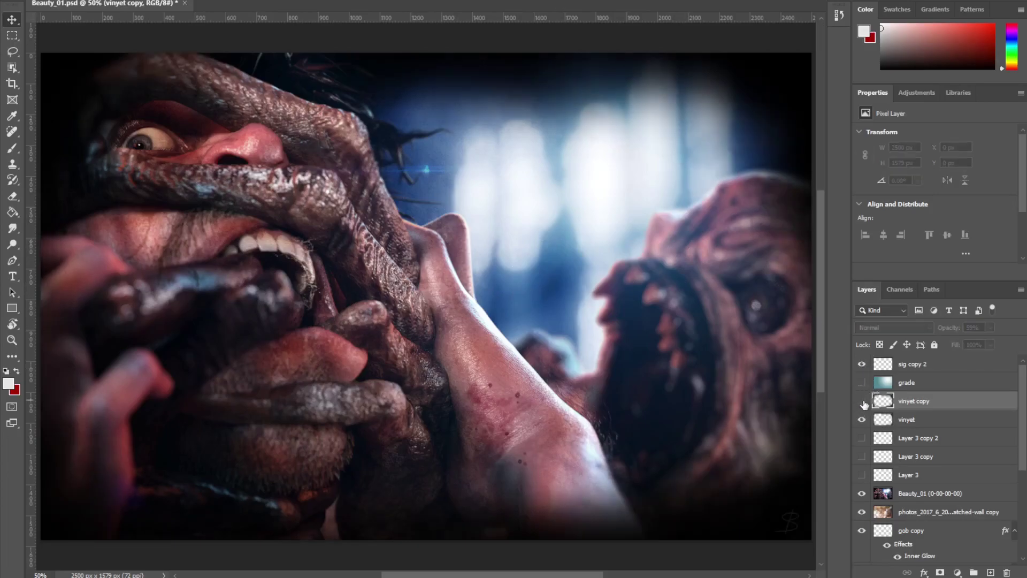
click(861, 401)
click(862, 419)
click(862, 420)
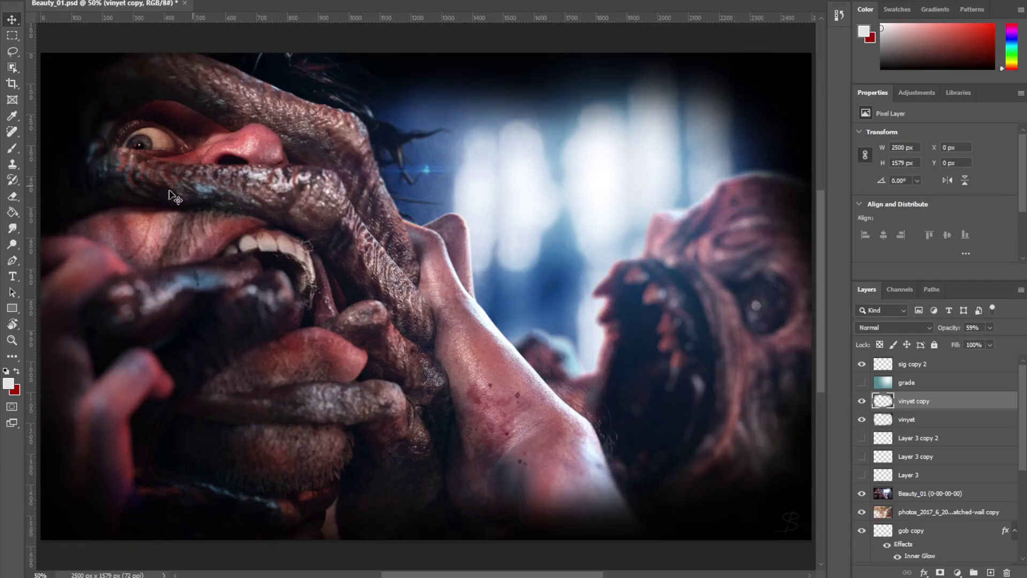
click(862, 420)
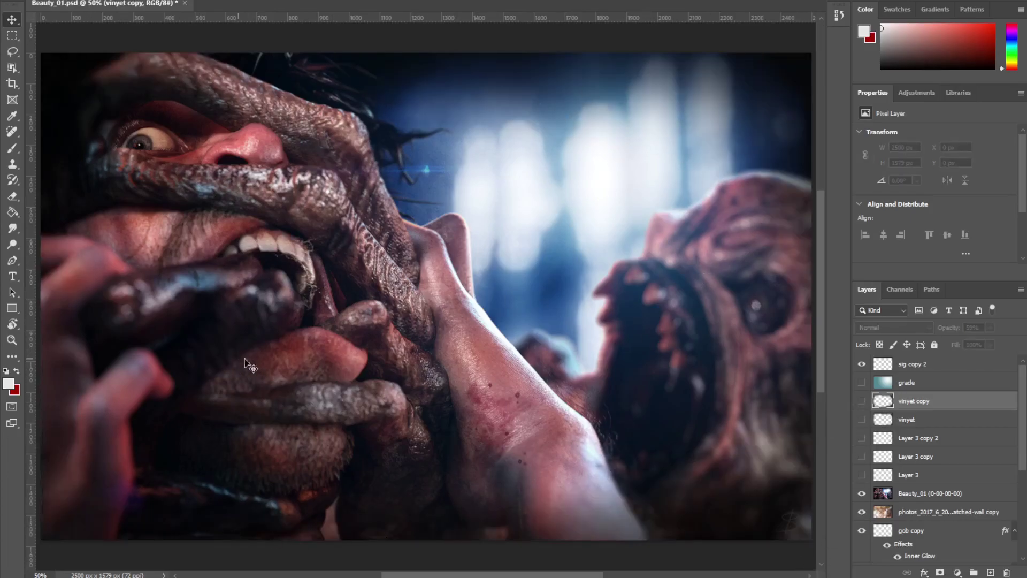
click(861, 420)
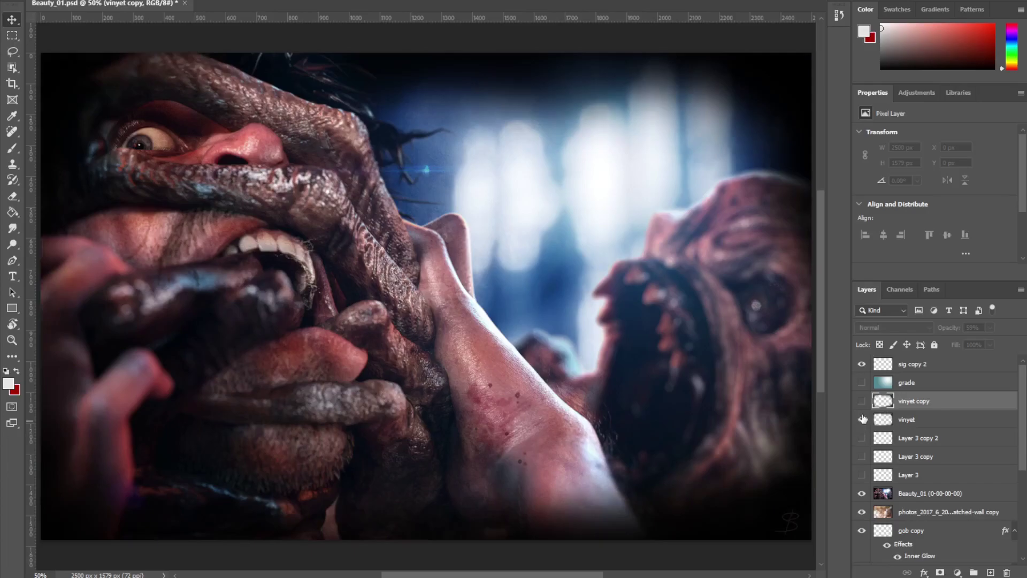
click(861, 402)
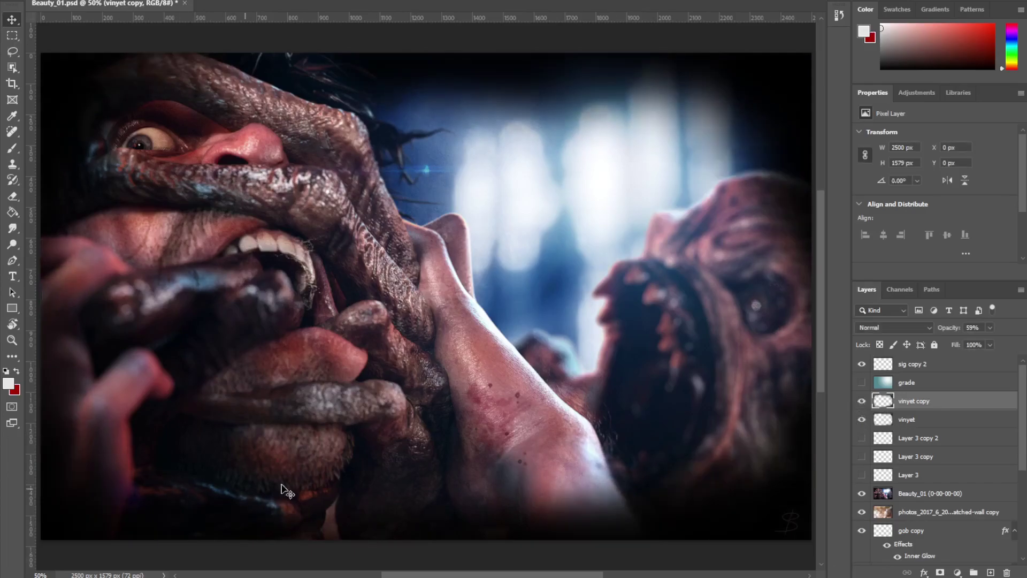
Step: Hide the Beauty_01 (0-00-00-00) layer to compare the grade layer on and off, and restore both layers' original visibility
drag(1023, 404, 1013, 444)
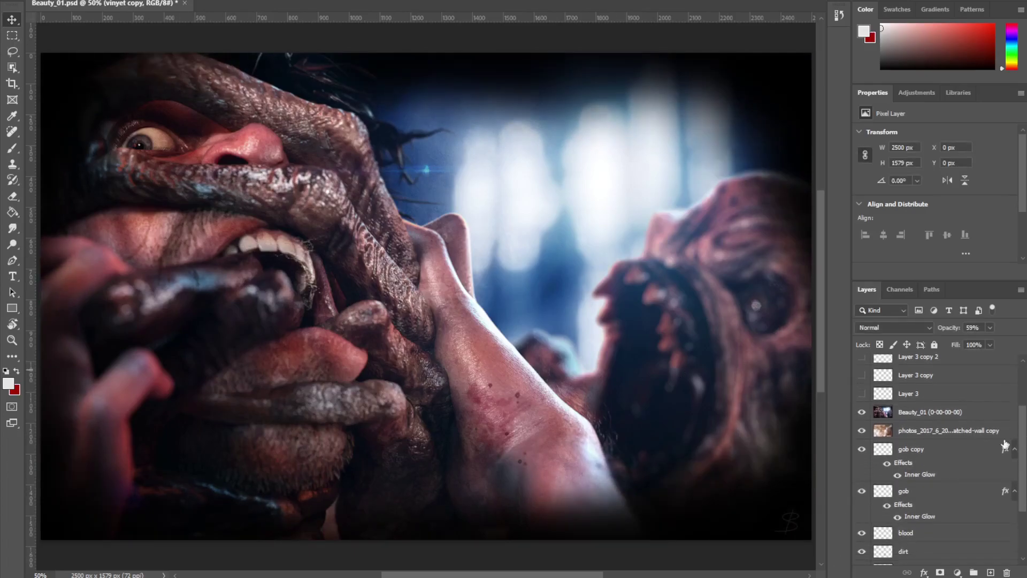
scroll(1022, 423, up, 1)
click(861, 447)
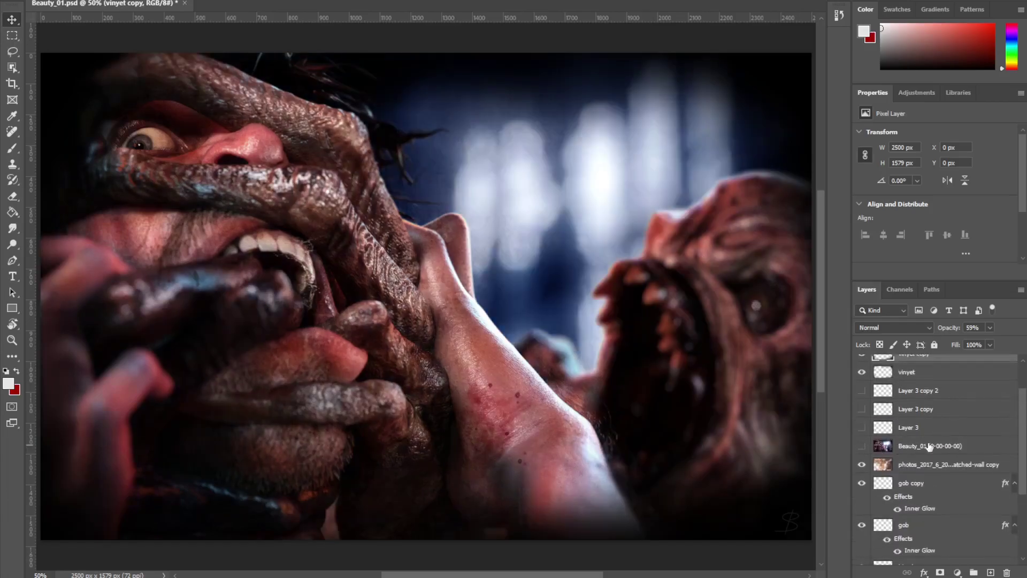
drag(1023, 424, 1023, 384)
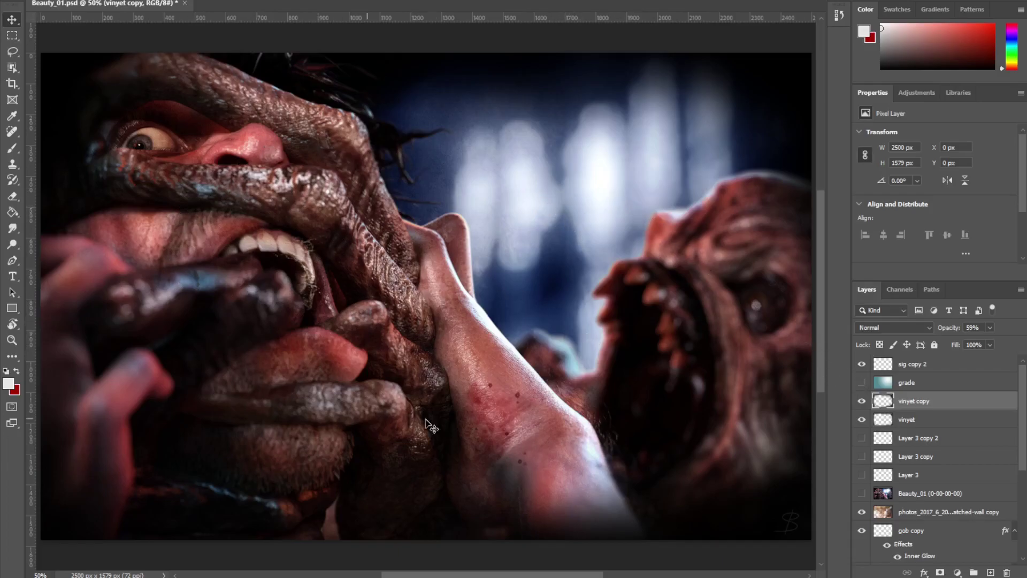
click(862, 383)
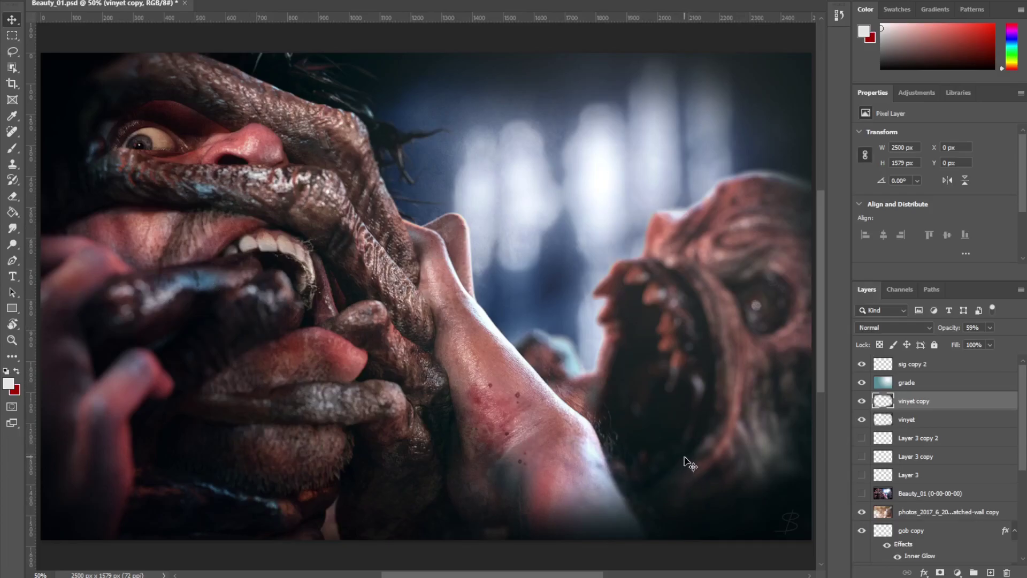
click(862, 383)
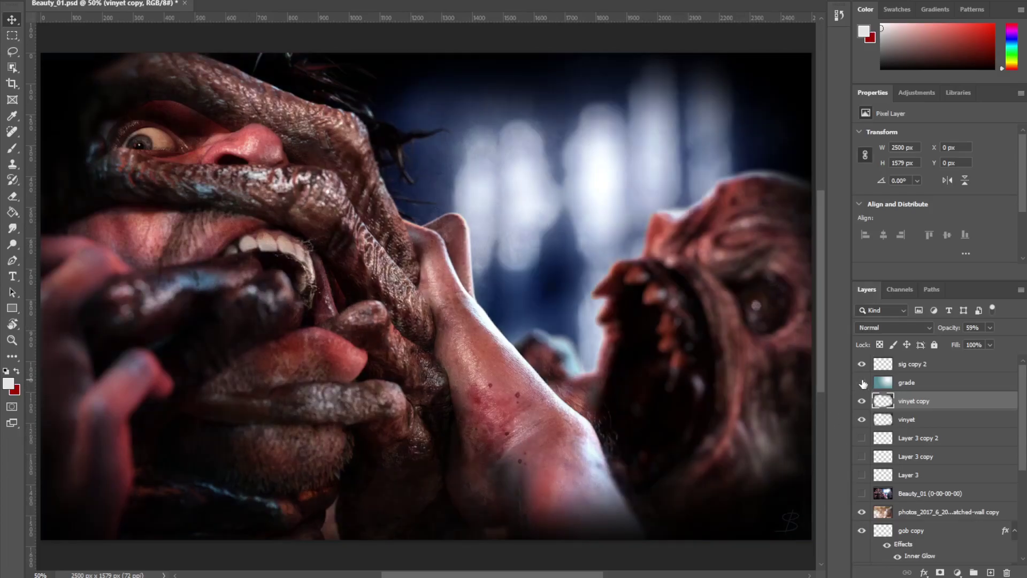
click(863, 383)
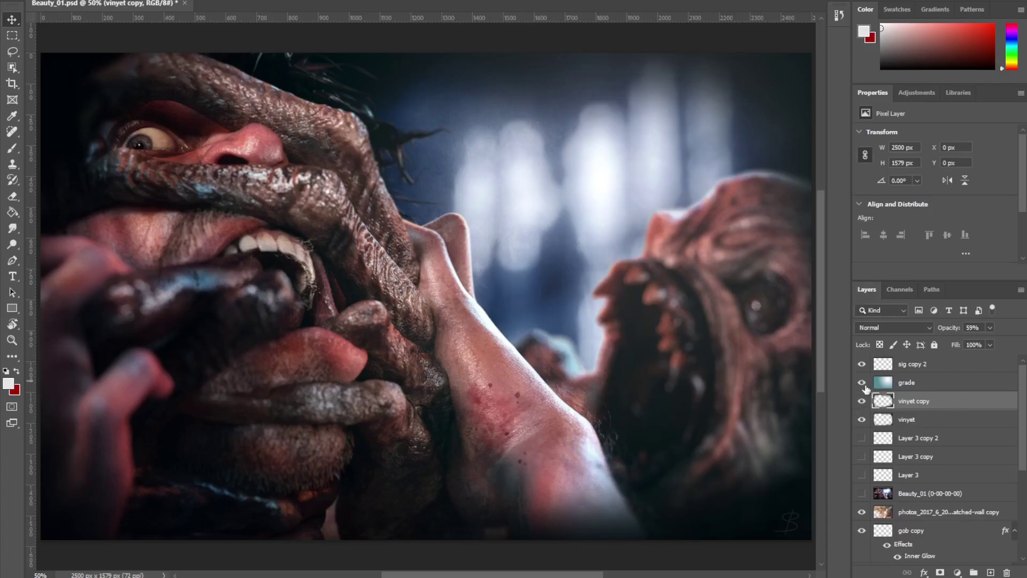
click(863, 383)
click(861, 494)
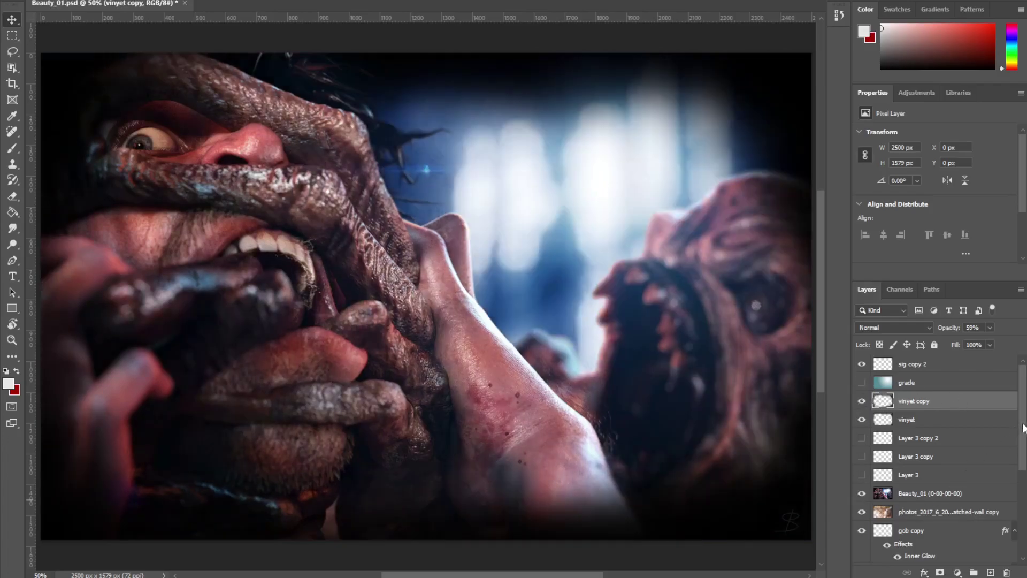
Step: Review the layer stack and compare the image with the dirt and gob layers off and on
scroll(990, 410, down, 3)
drag(1022, 421, 1022, 390)
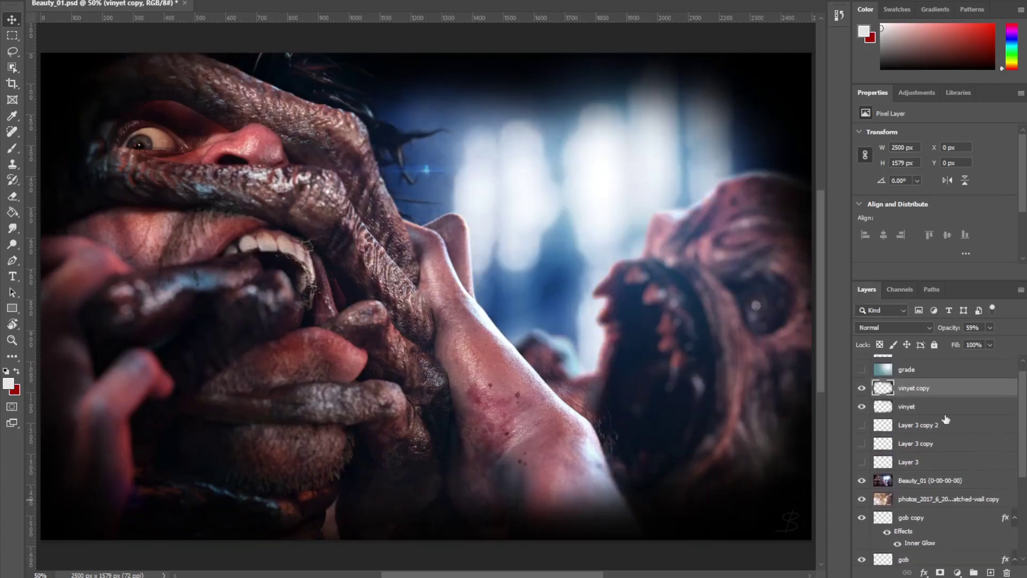
drag(1025, 450, 1017, 495)
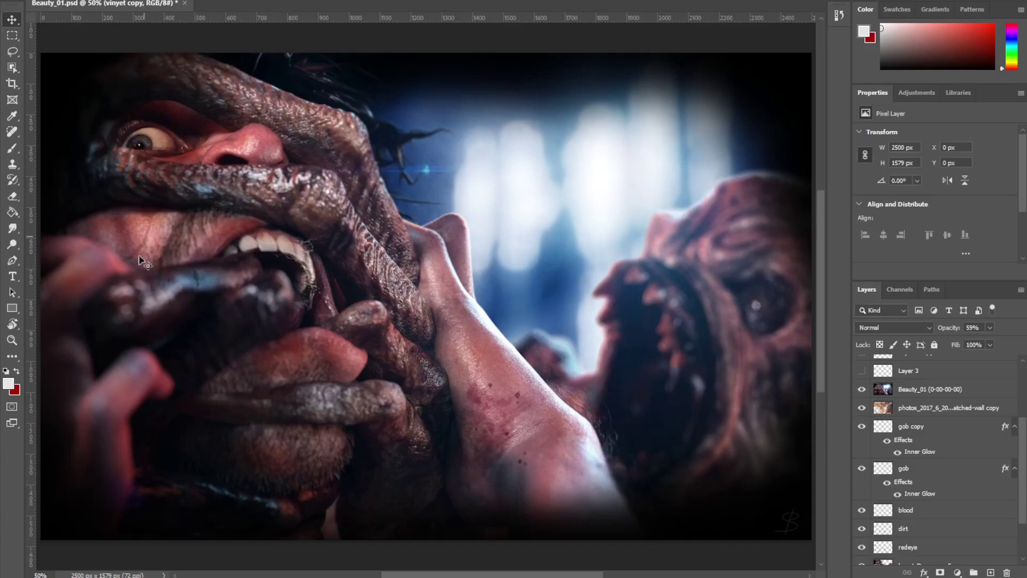
drag(1021, 448, 1025, 487)
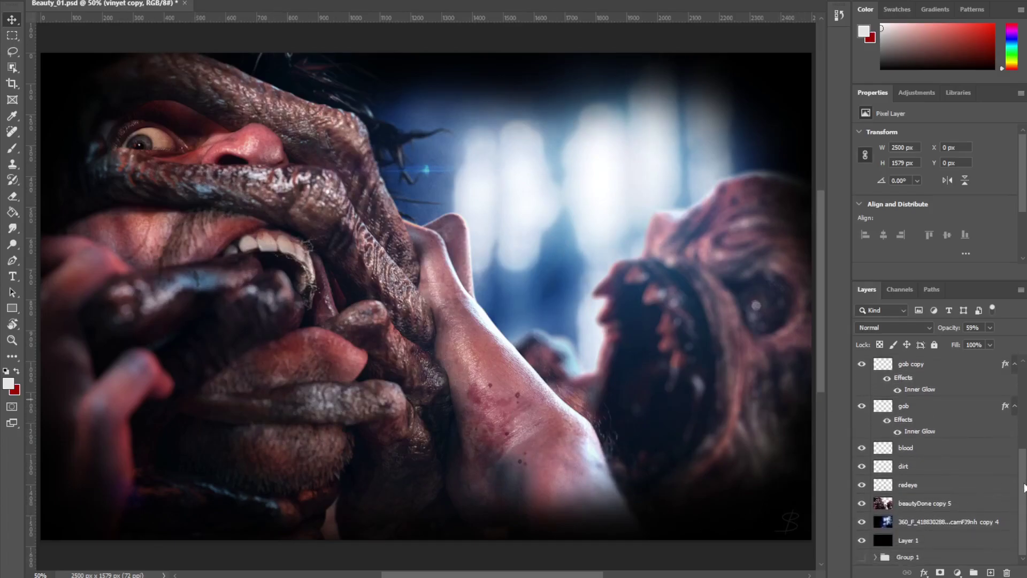
scroll(861, 503, up, 3)
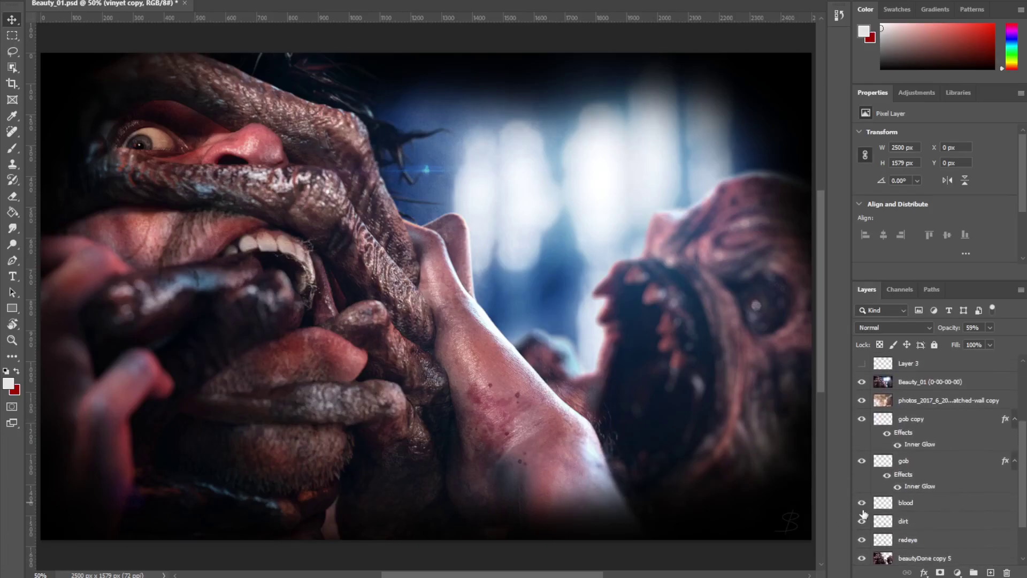
click(862, 521)
click(862, 521)
click(861, 461)
click(862, 461)
drag(1023, 439, 1024, 381)
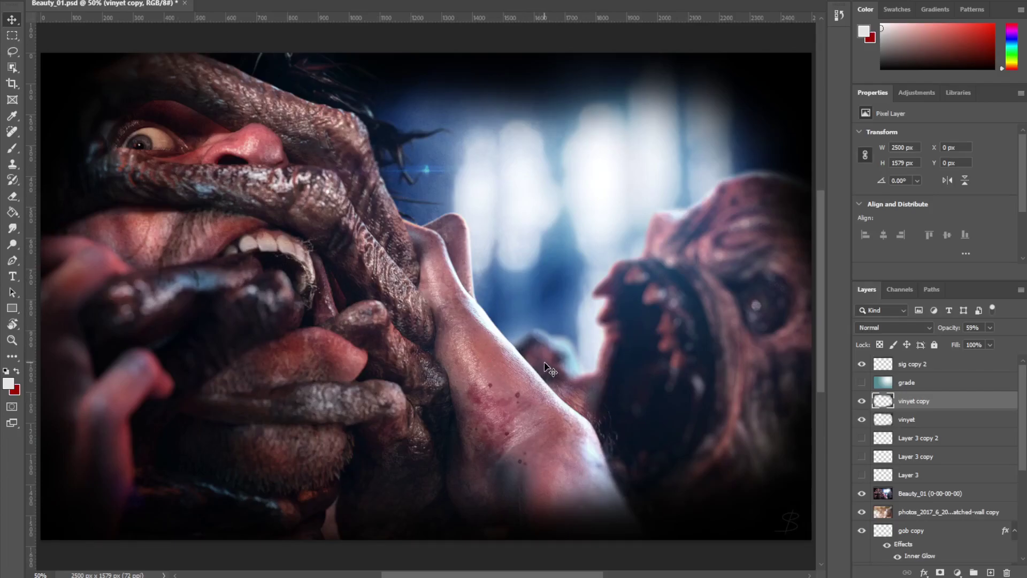
scroll(942, 396, down, 1)
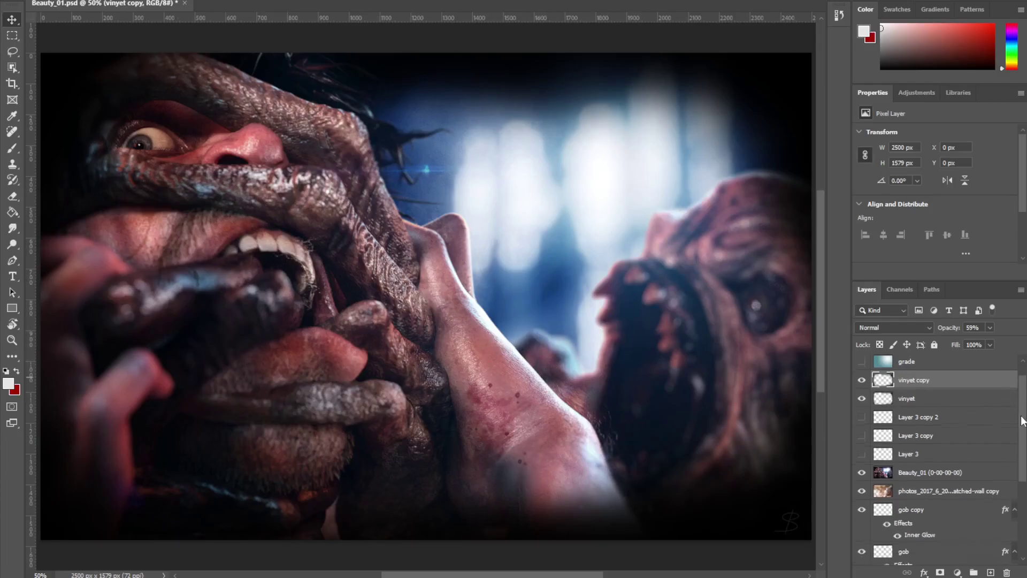